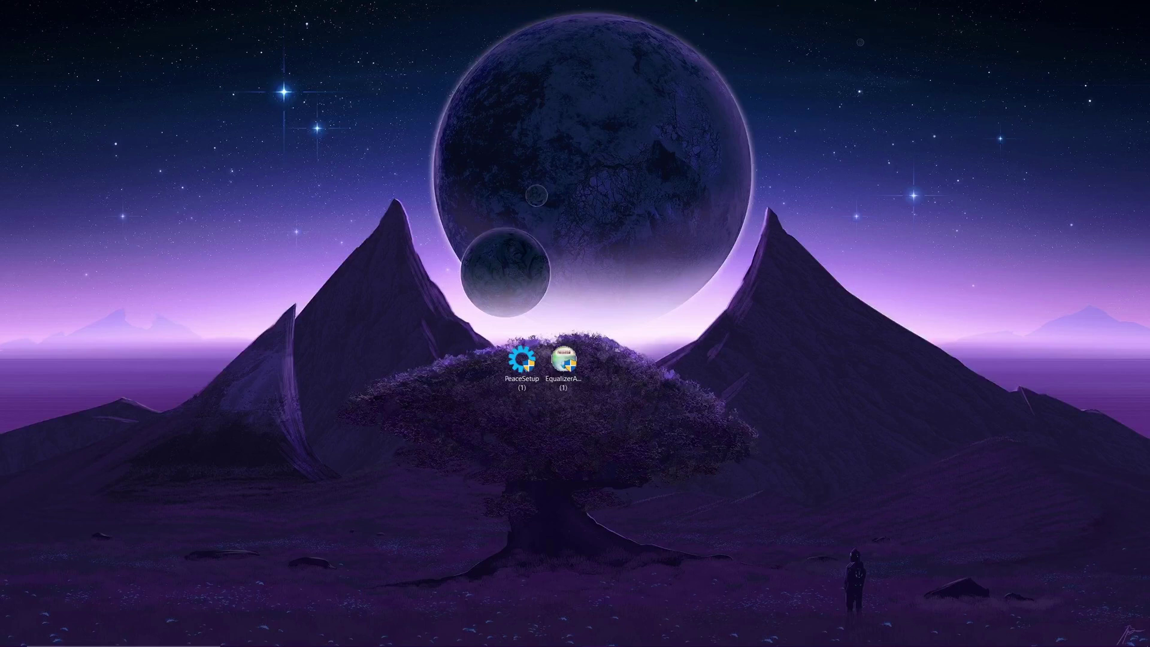
- Spread the Equalizer APO and PeaceSetup installer icons one slot apart on the desktop
drag(466, 304, 617, 399)
click(627, 407)
drag(557, 368, 482, 363)
click(533, 377)
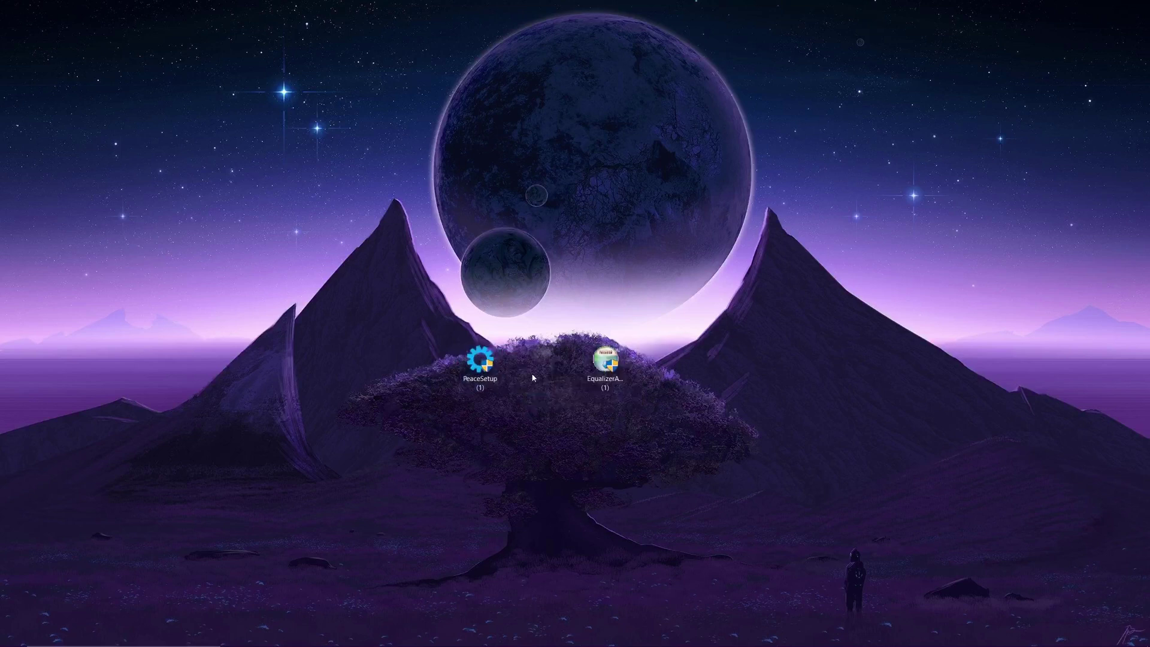
mouse_move(431, 332)
mouse_down()
mouse_move(523, 393)
mouse_move(424, 333)
mouse_up()
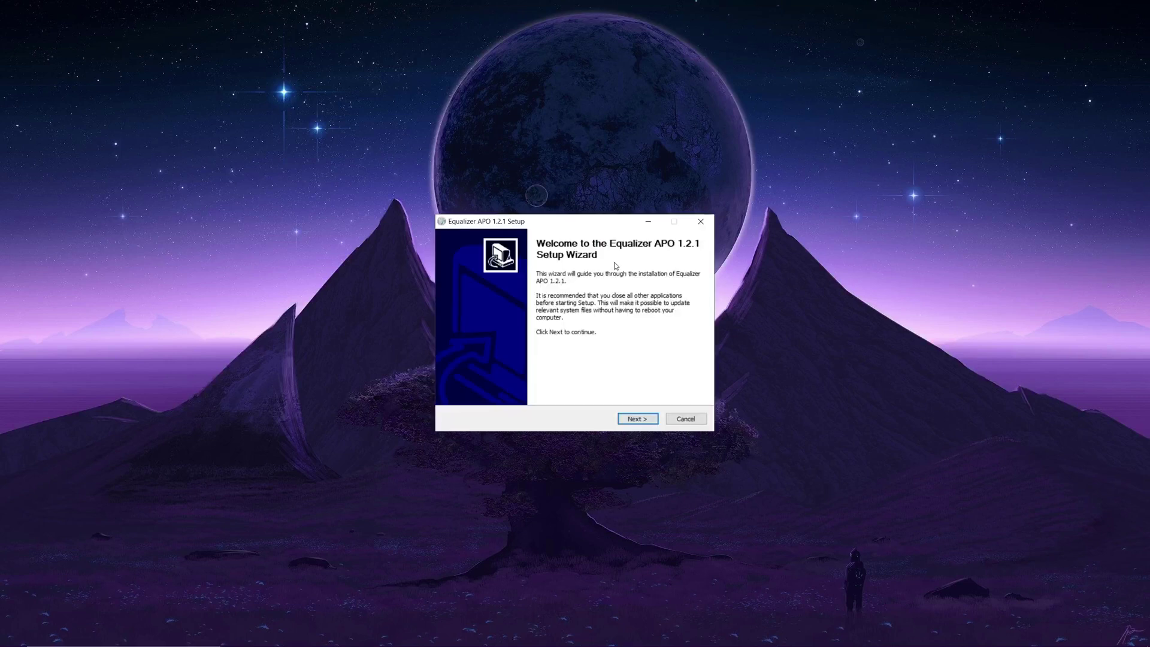
- Install Equalizer APO 1.2.1, accepting the licence and keeping the default install folder
click(638, 418)
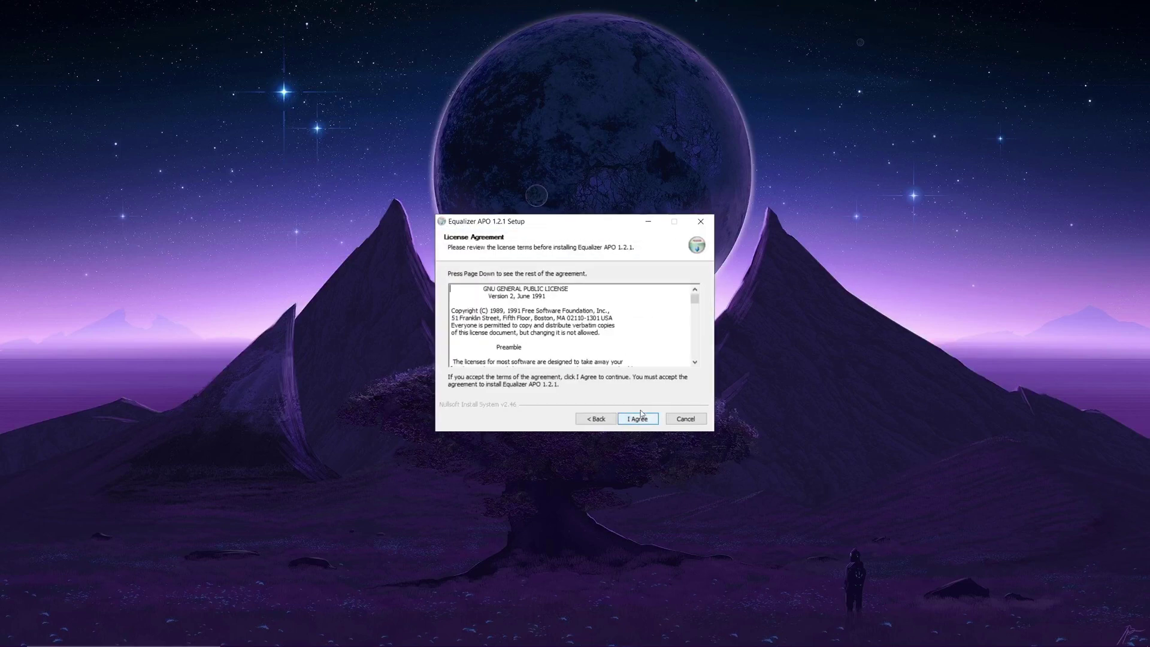
click(639, 418)
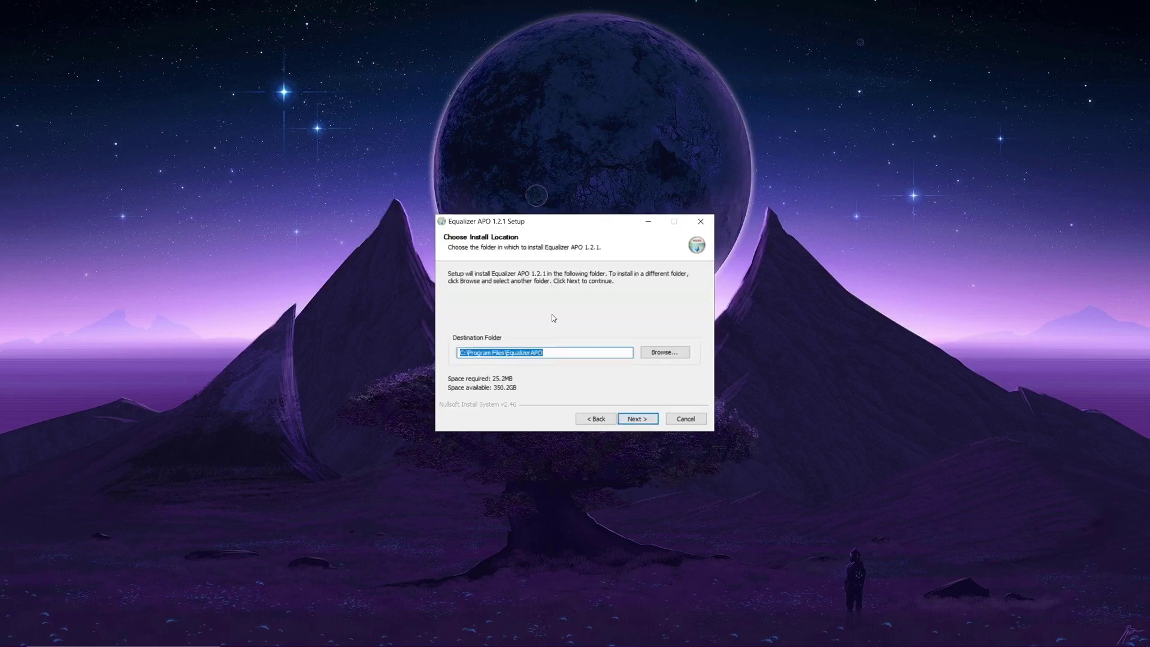
click(642, 418)
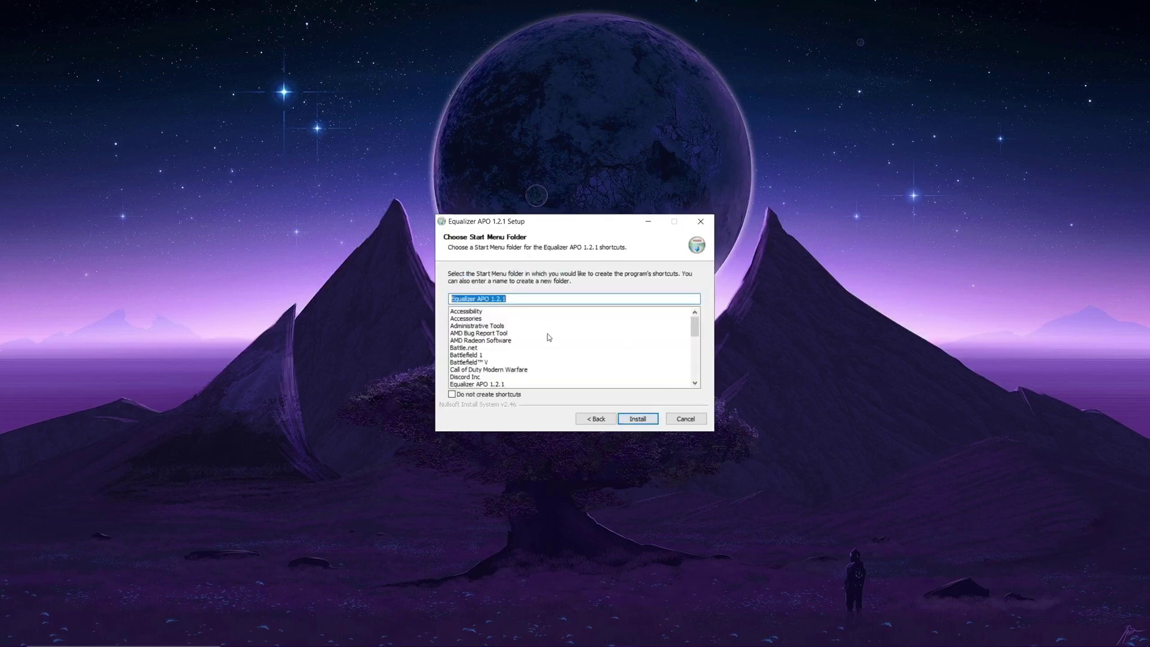
click(638, 418)
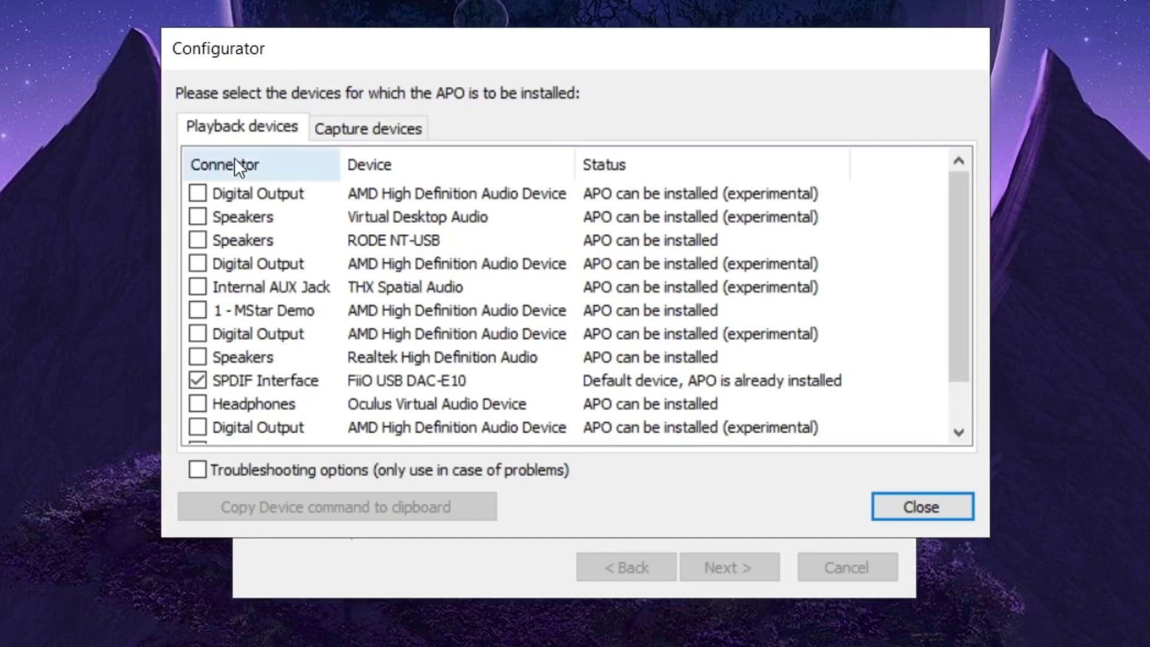
- Check the capture devices list, close the Configurator, dismiss the notice, and finish the setup
click(375, 130)
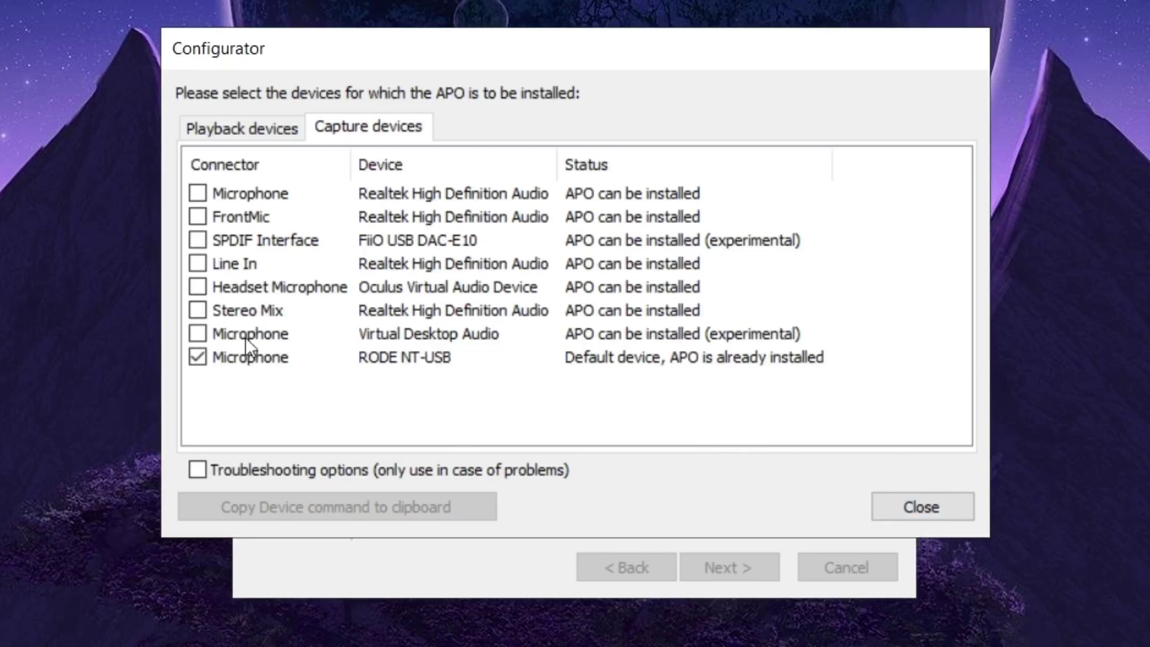
click(917, 507)
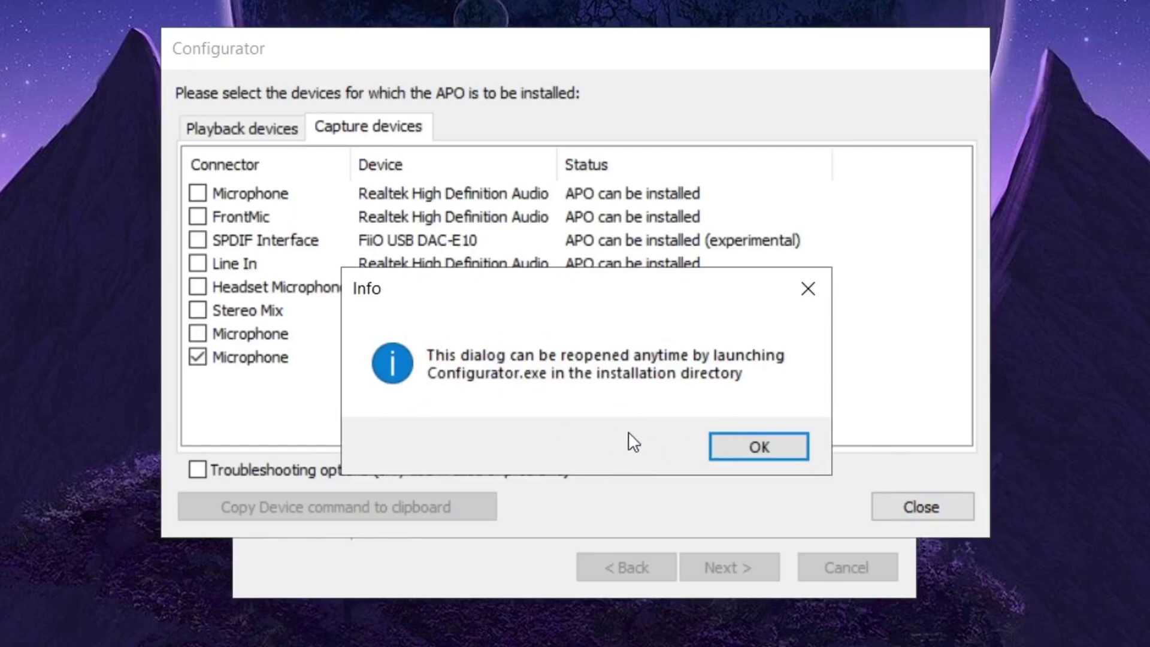
click(774, 443)
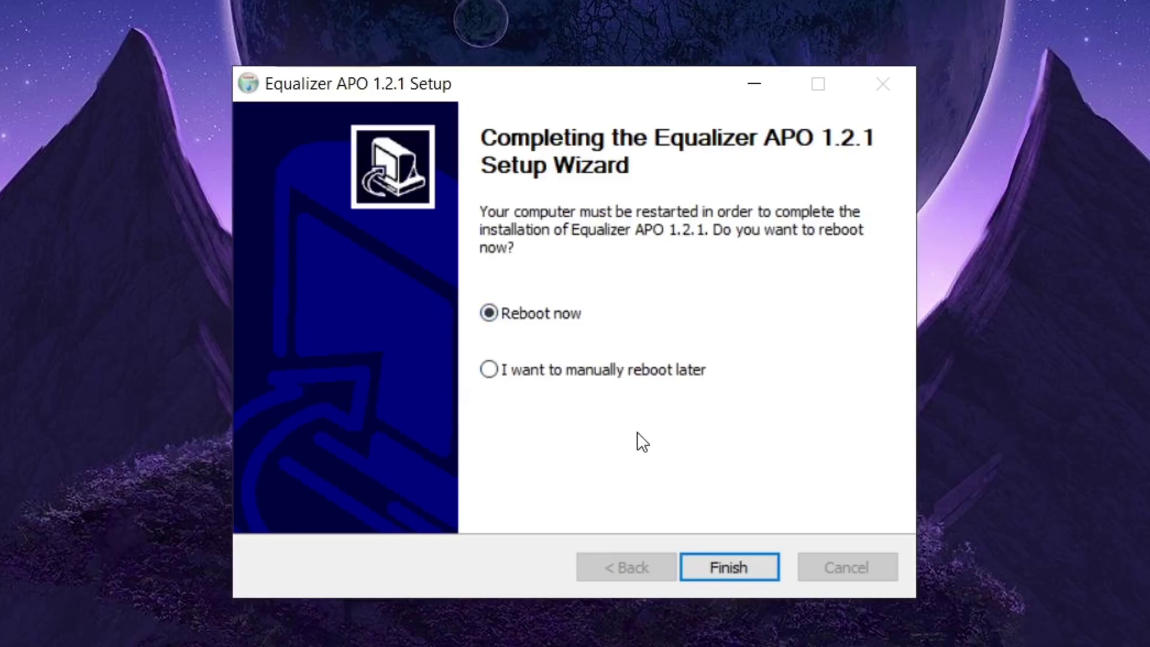
click(729, 567)
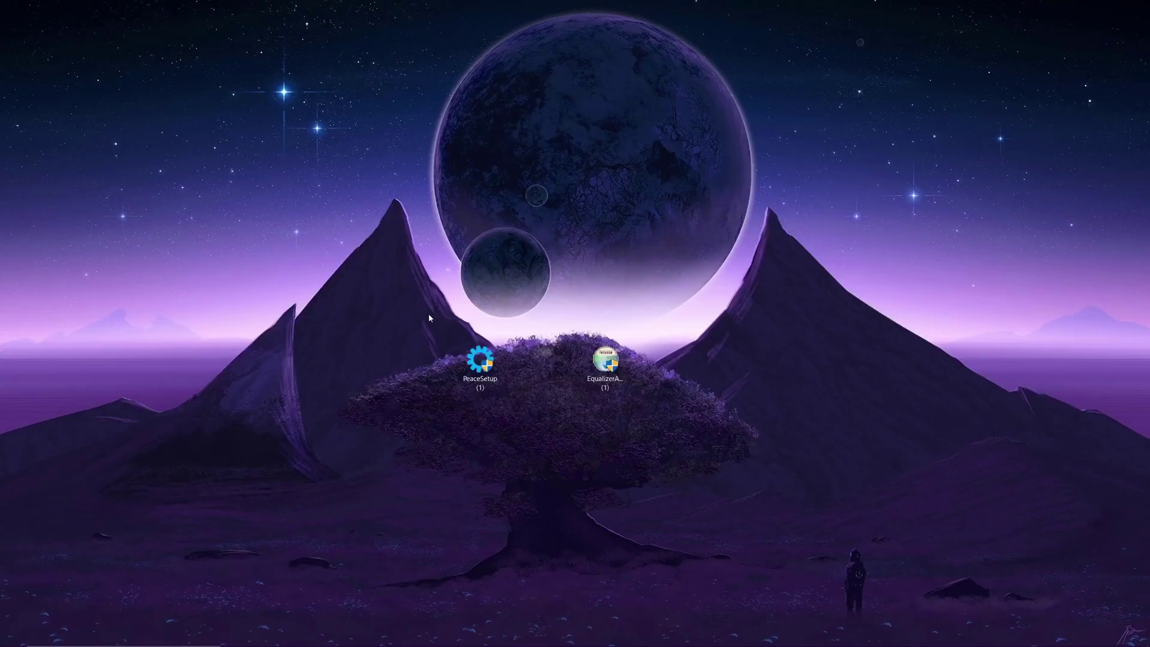
- Select the PeaceSetup installer and launch the Peace setup tool
drag(428, 313, 532, 406)
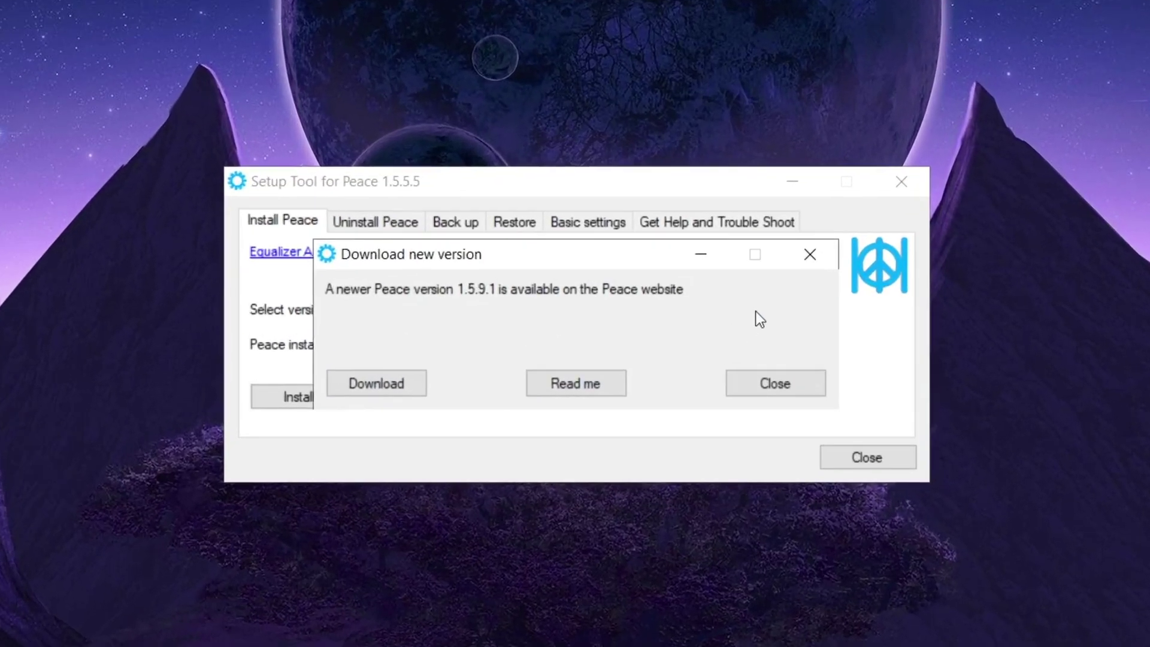
key(Escape)
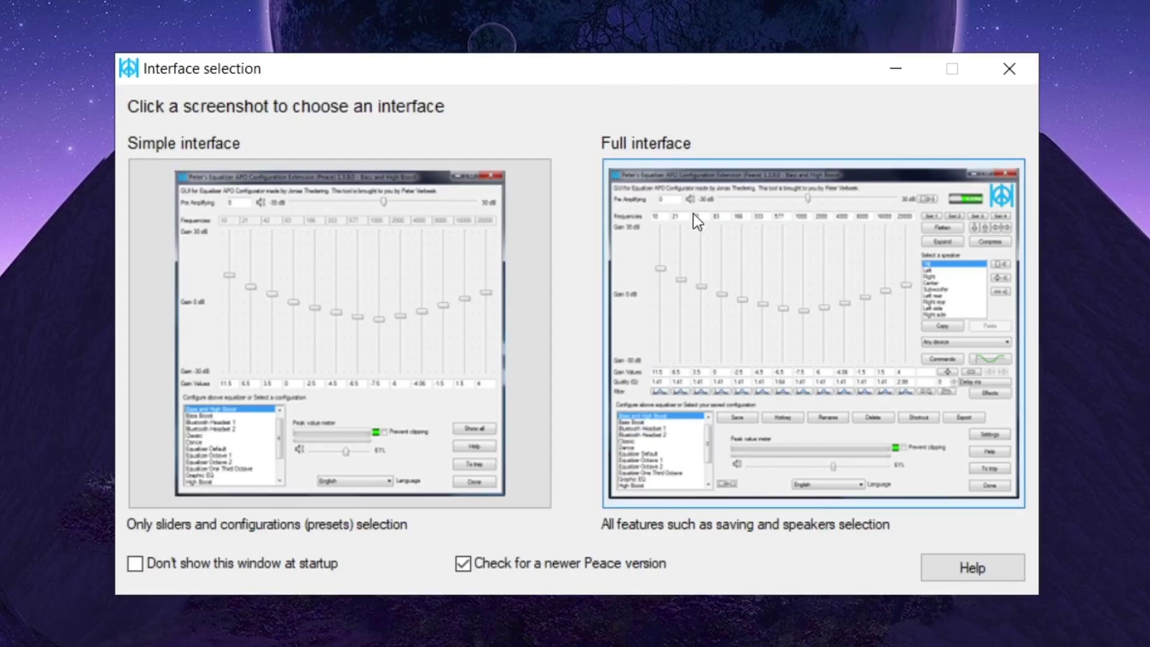
- Choose Peace's Full interface, switch the equalizer ON, and target the RODE NT-USB microphone
click(749, 257)
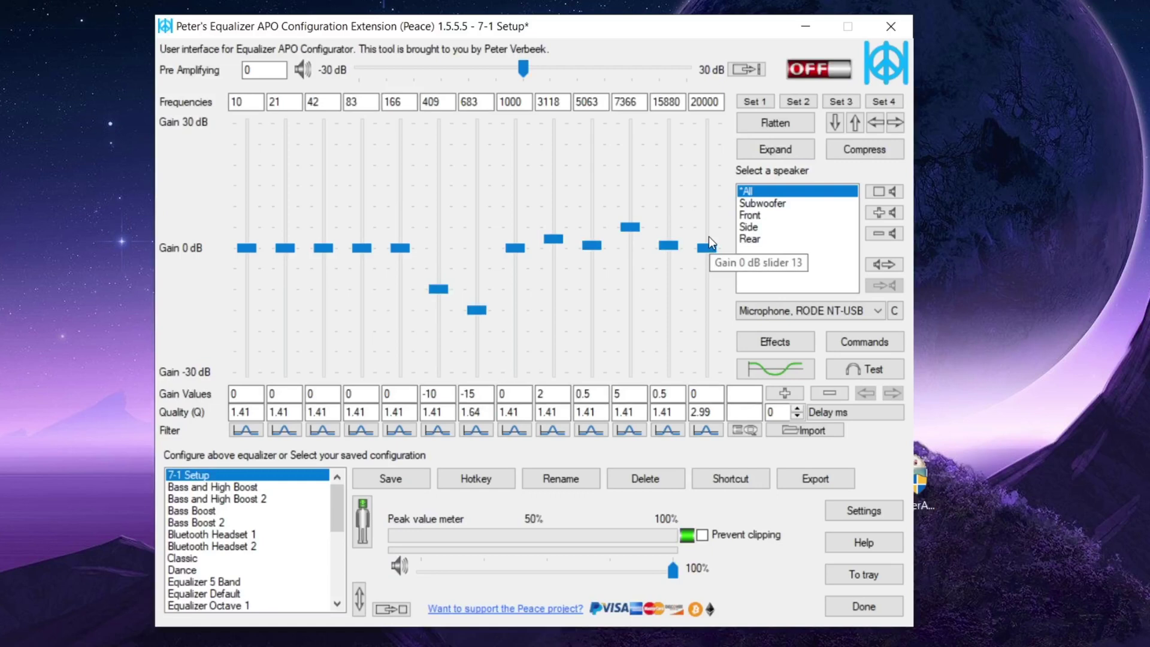
click(819, 69)
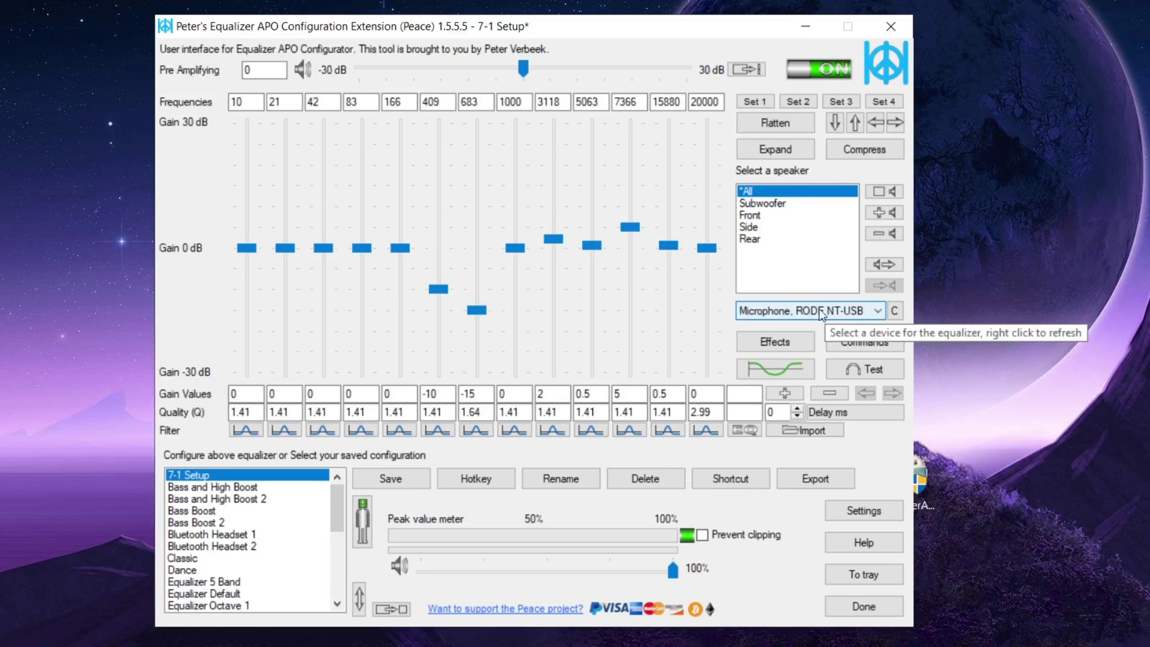
click(841, 311)
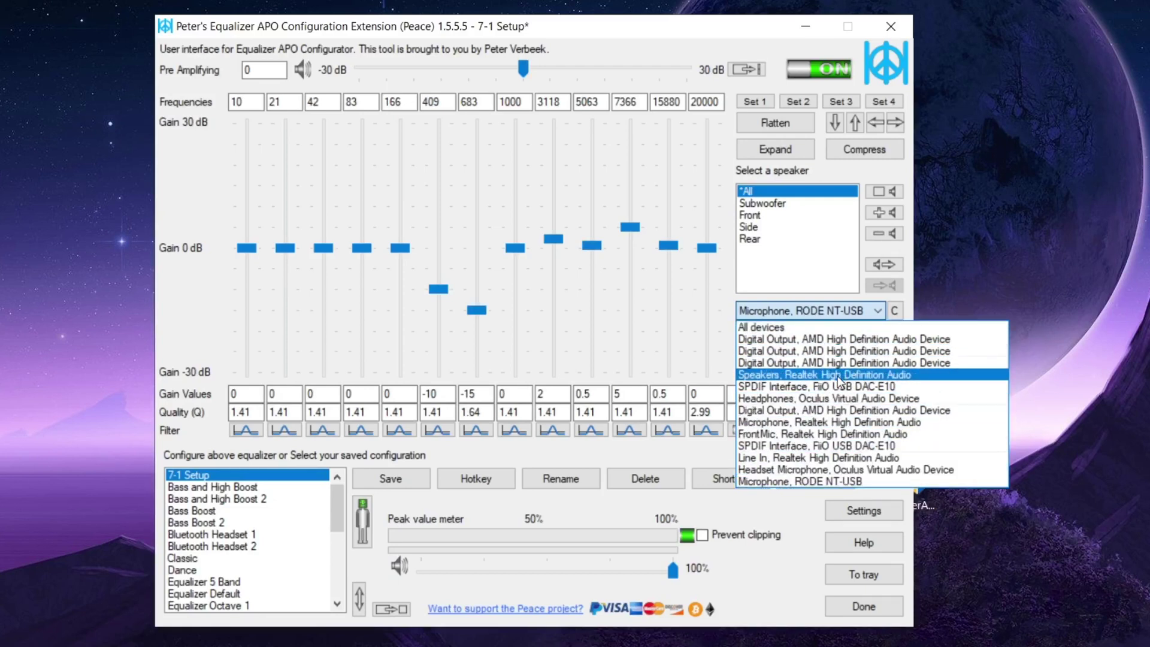
click(837, 480)
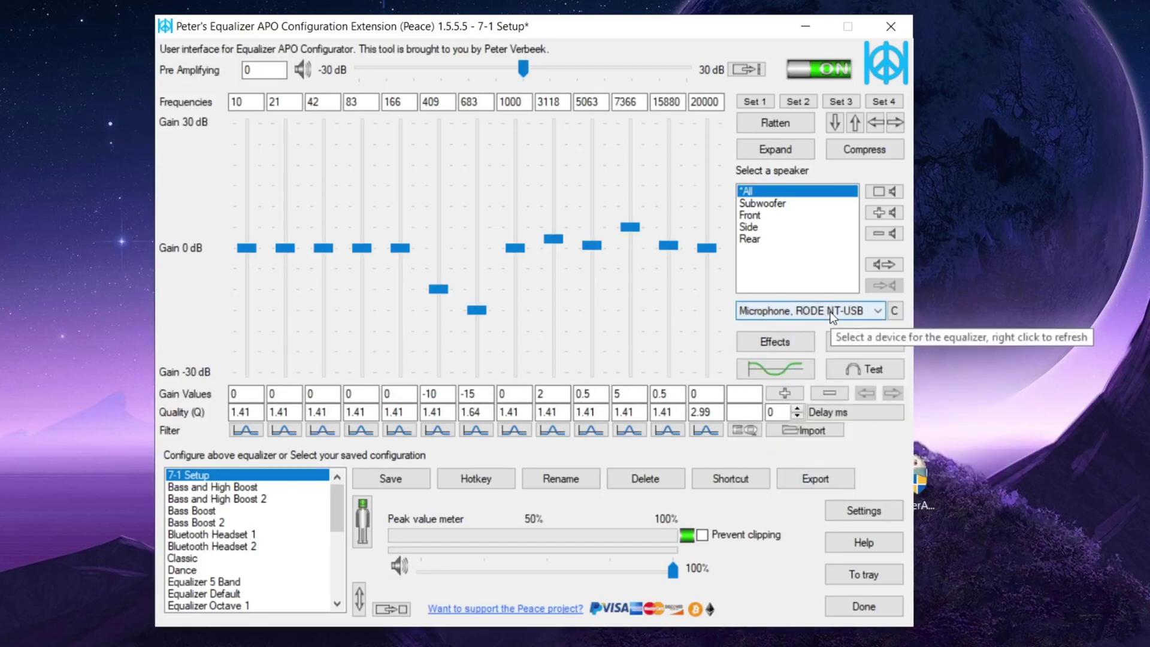
- Open the Graph window, enable Adjust frequencies in graph, and flatten all bands to 0 dB
click(765, 372)
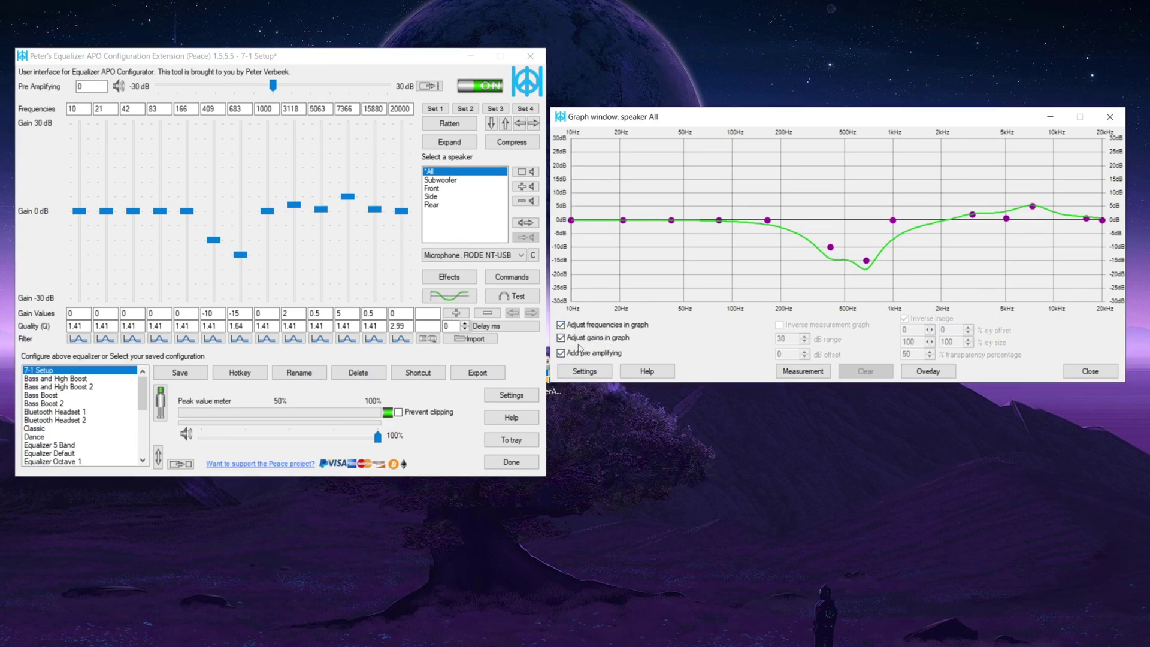
click(561, 325)
click(450, 126)
click(450, 126)
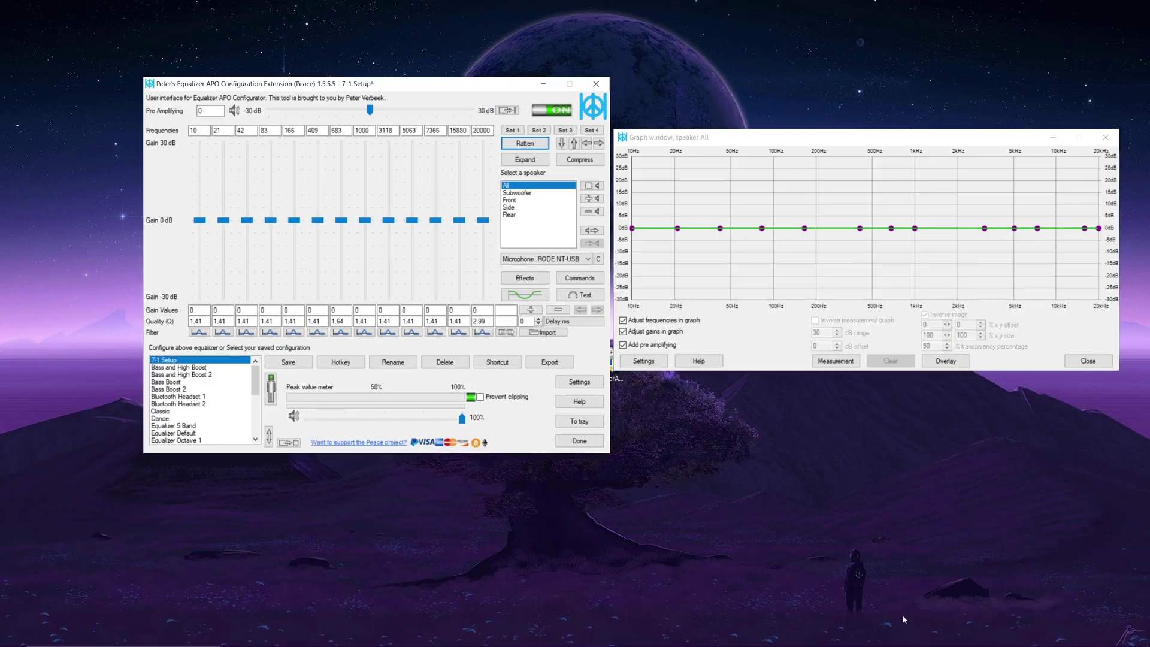
mouse_move(958, 644)
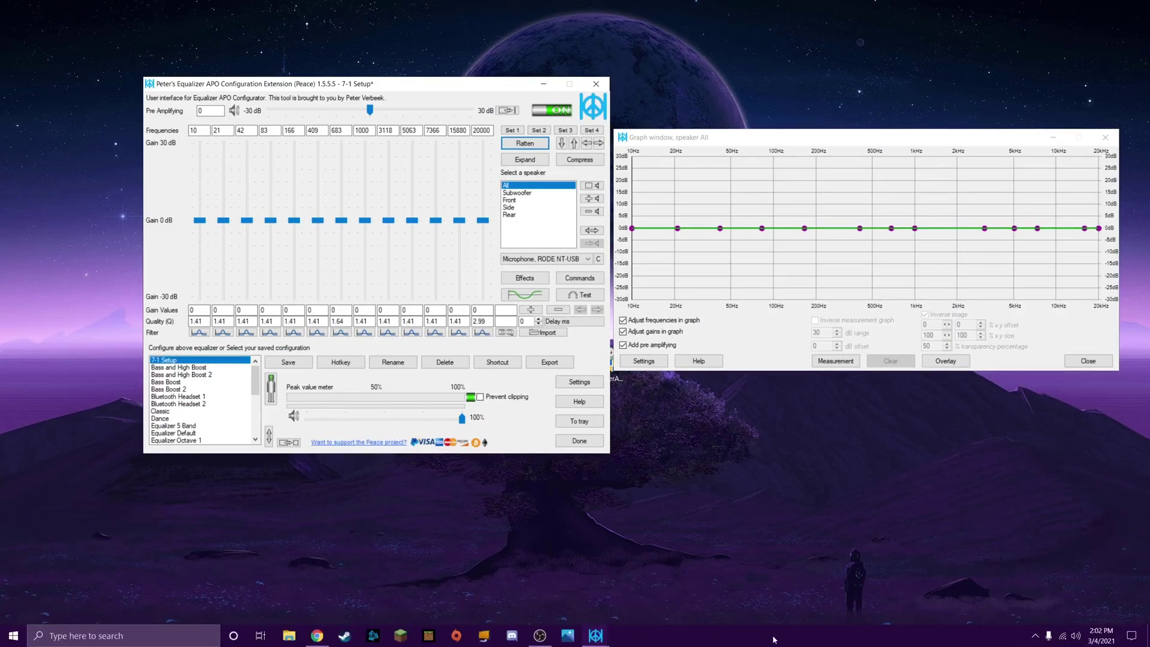
- In the RODE NT-USB recording properties, tick Listen to this device and apply
right_click(1080, 640)
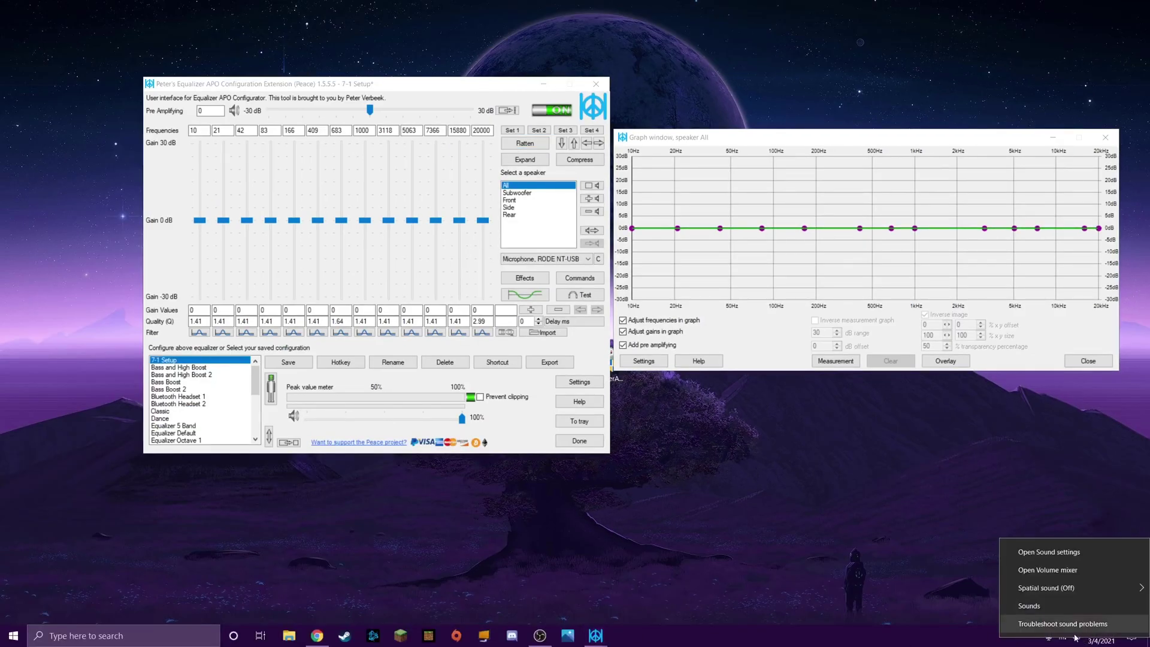
click(1044, 606)
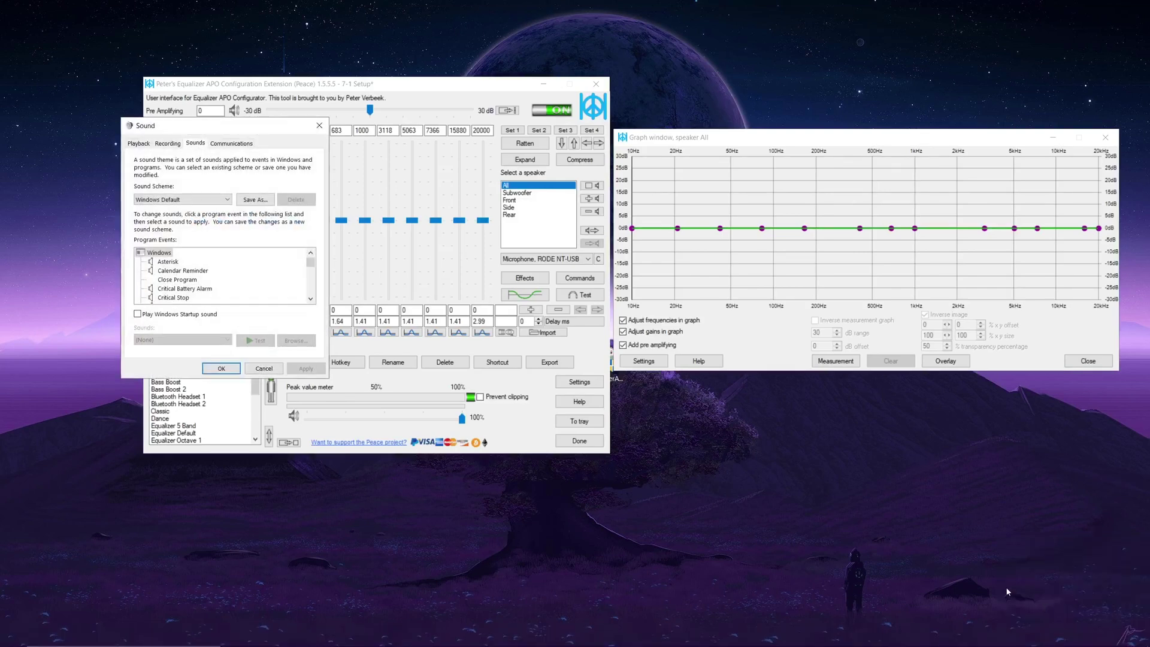
drag(224, 133, 636, 169)
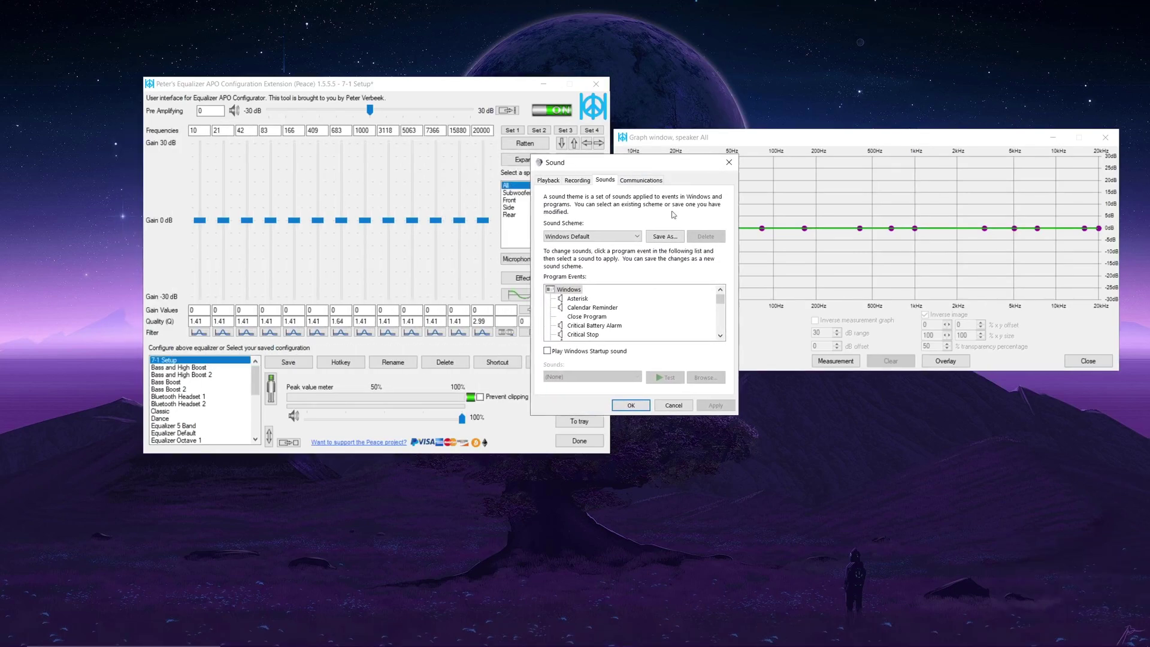
click(577, 181)
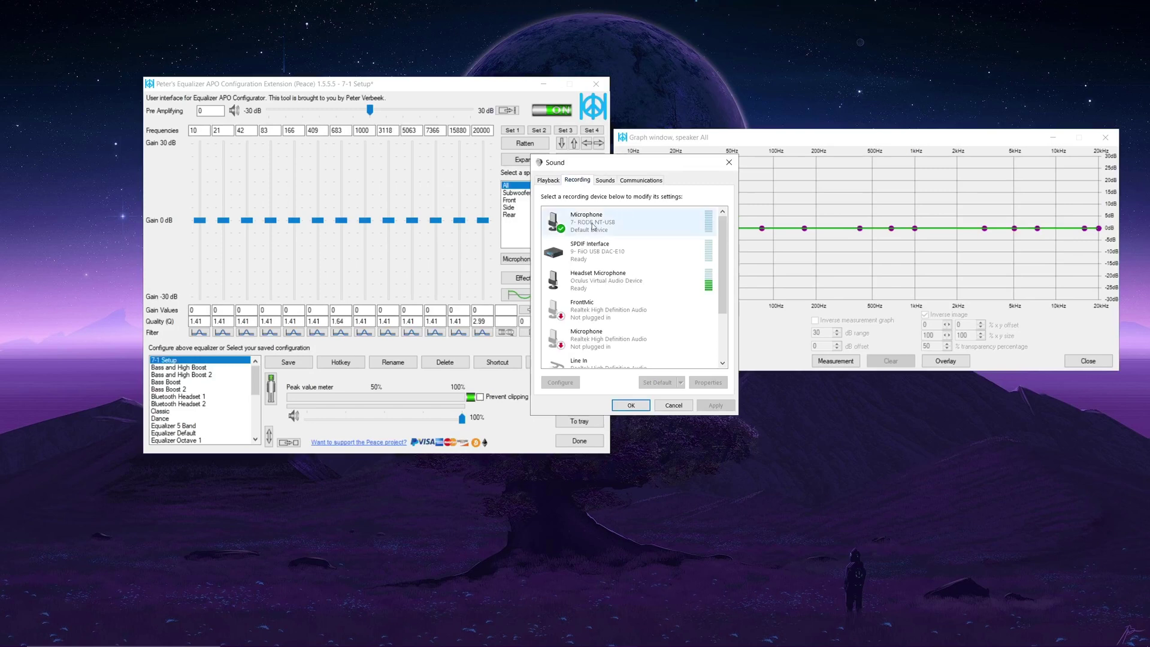
right_click(611, 226)
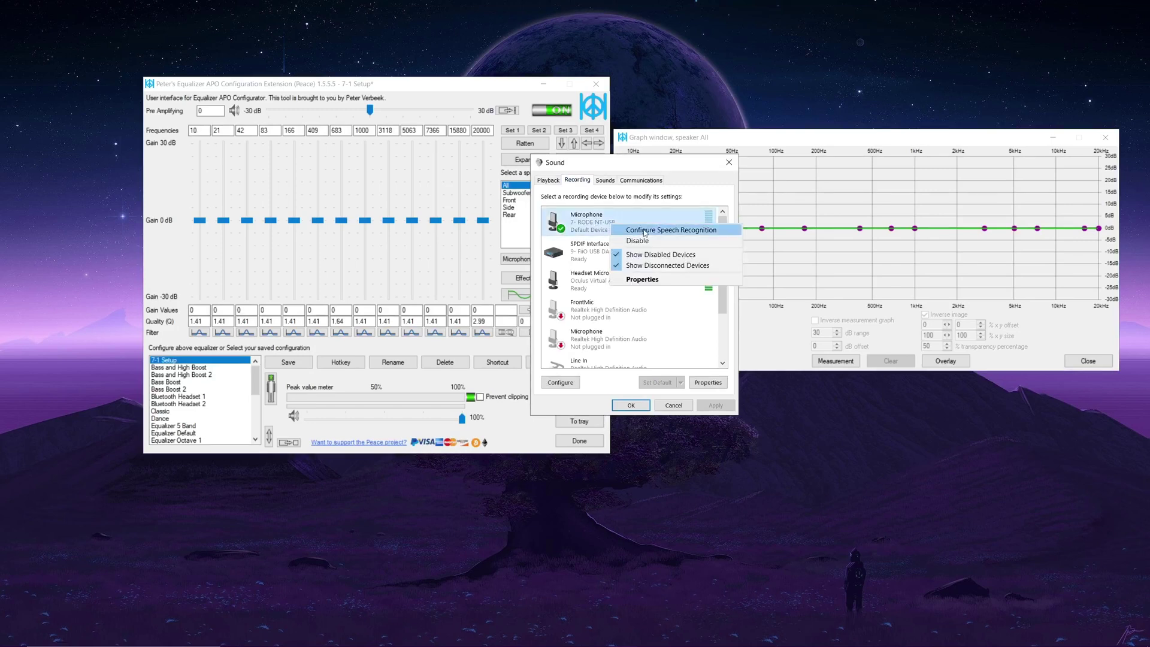
click(651, 279)
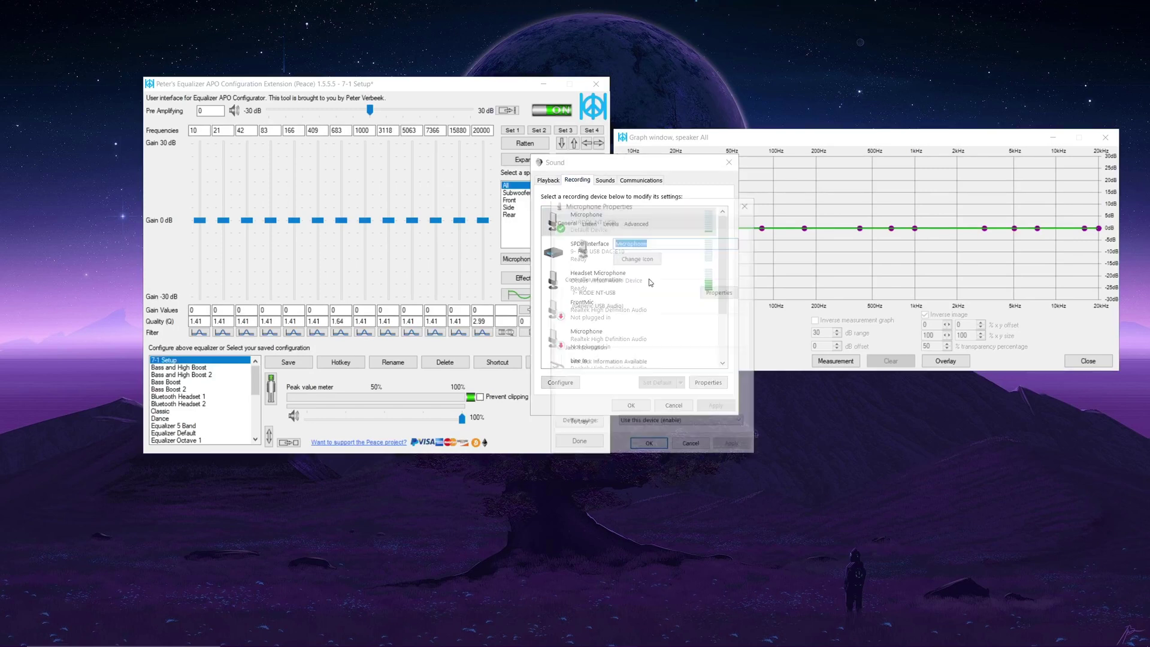
click(595, 223)
click(563, 306)
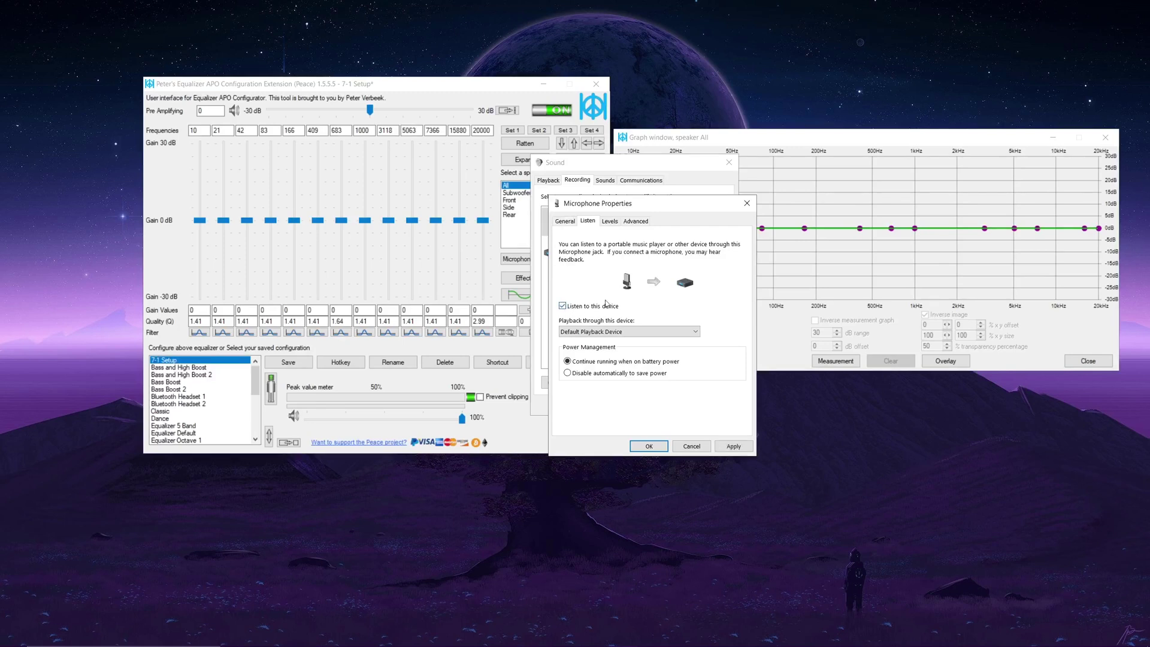
click(734, 446)
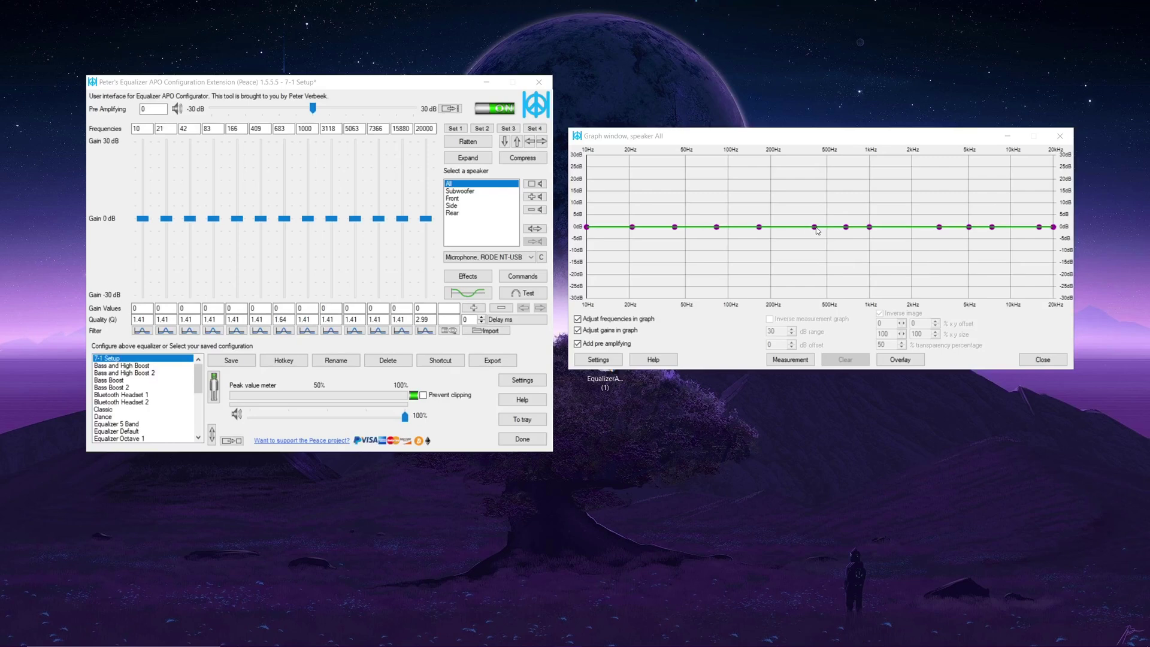
- Shift the 400 Hz mid band to 409 Hz and cut it to about -18 dB
drag(815, 230, 810, 155)
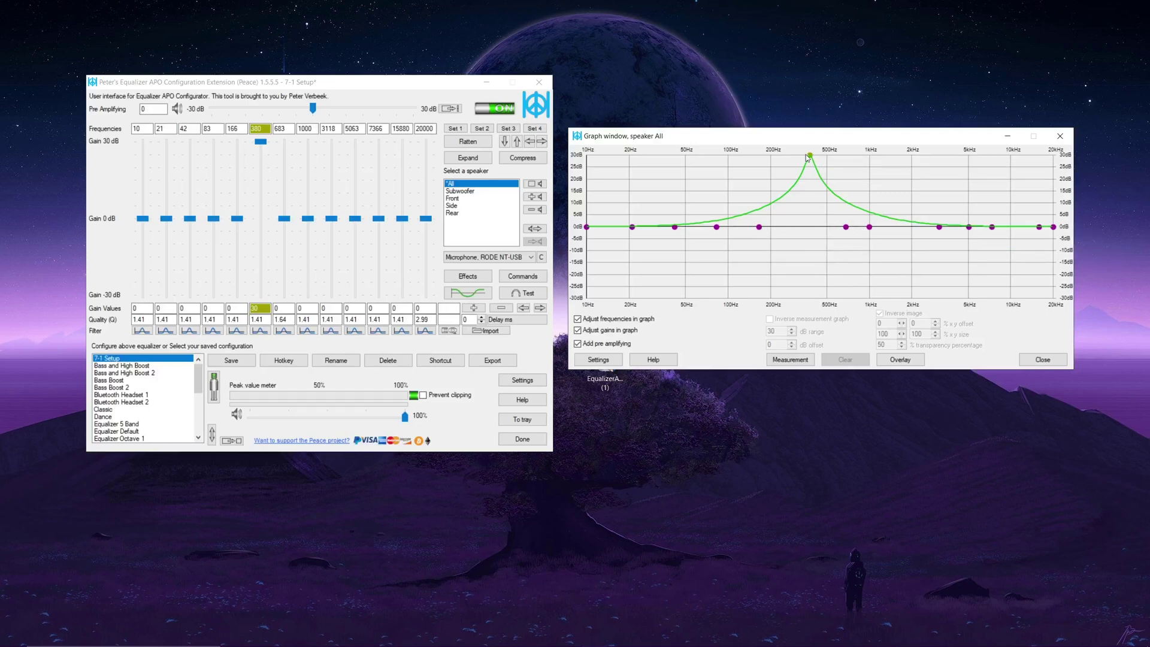
mouse_move(808, 157)
mouse_down()
mouse_move(771, 161)
mouse_move(823, 160)
mouse_move(798, 164)
mouse_move(814, 156)
mouse_up()
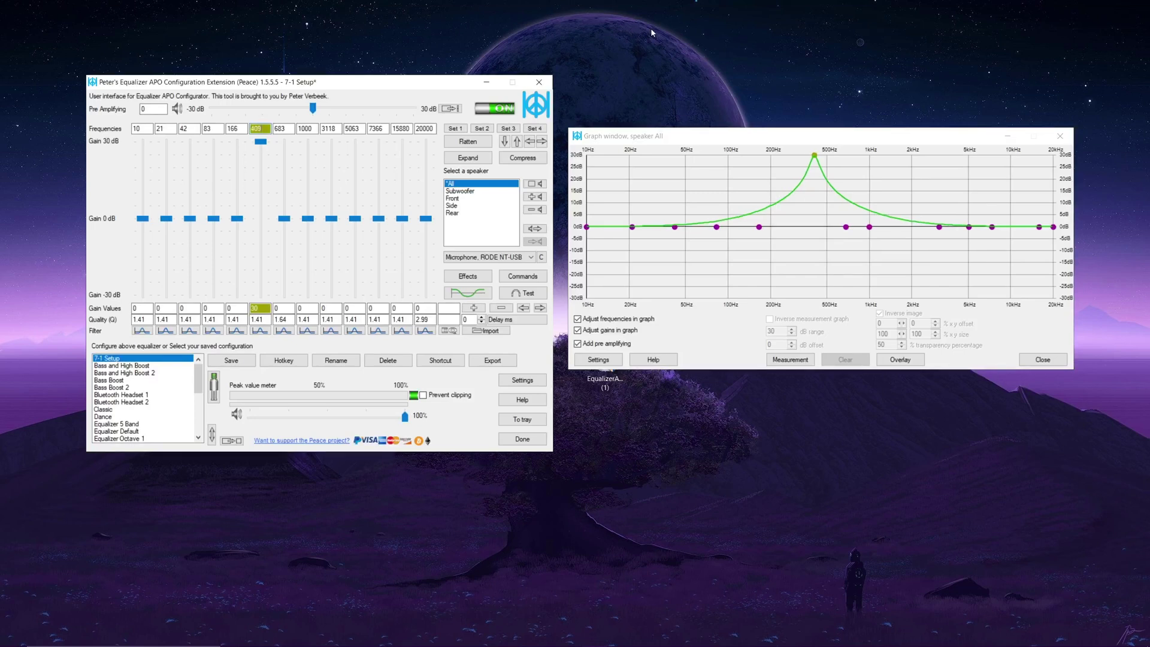
drag(265, 145, 268, 270)
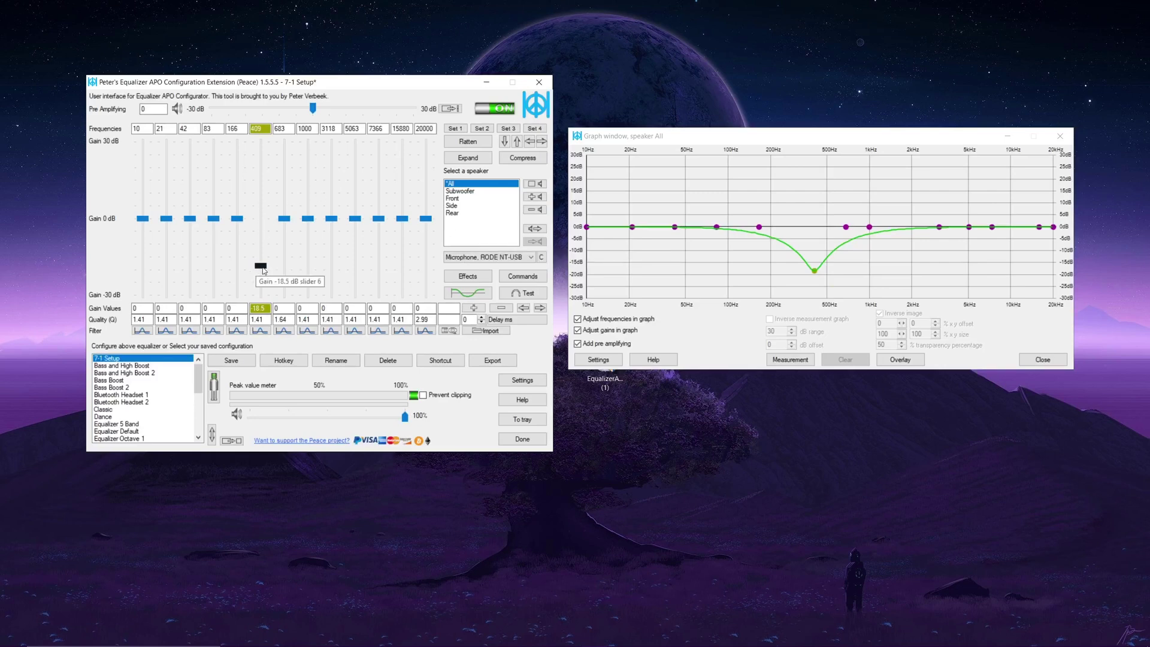
- Ease the 409 Hz cut to about -10 dB and raise the 683 Hz band to +30 dB
mouse_move(261, 265)
mouse_down()
mouse_move(264, 131)
mouse_move(277, 268)
mouse_up()
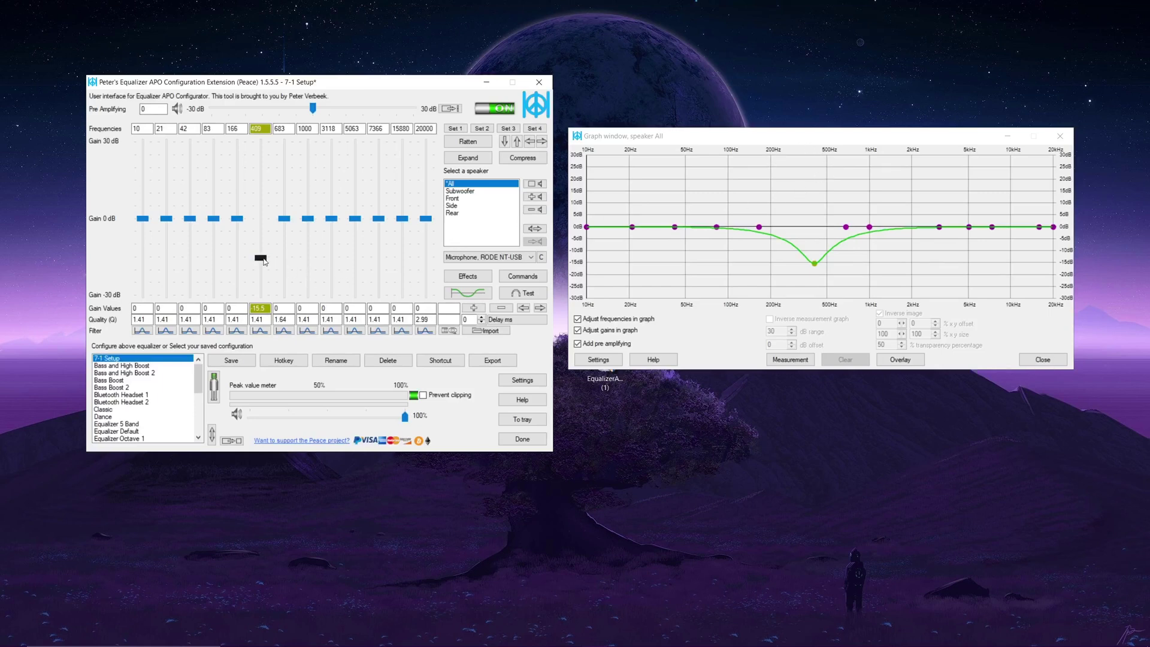
drag(262, 259, 266, 248)
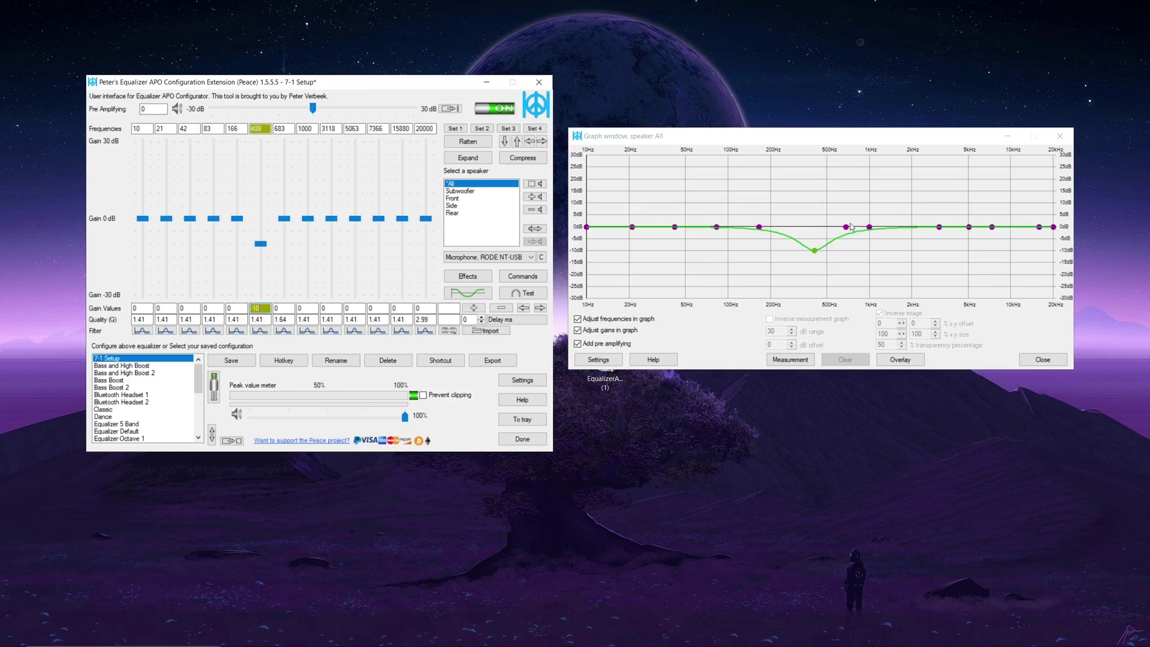
drag(846, 226, 845, 123)
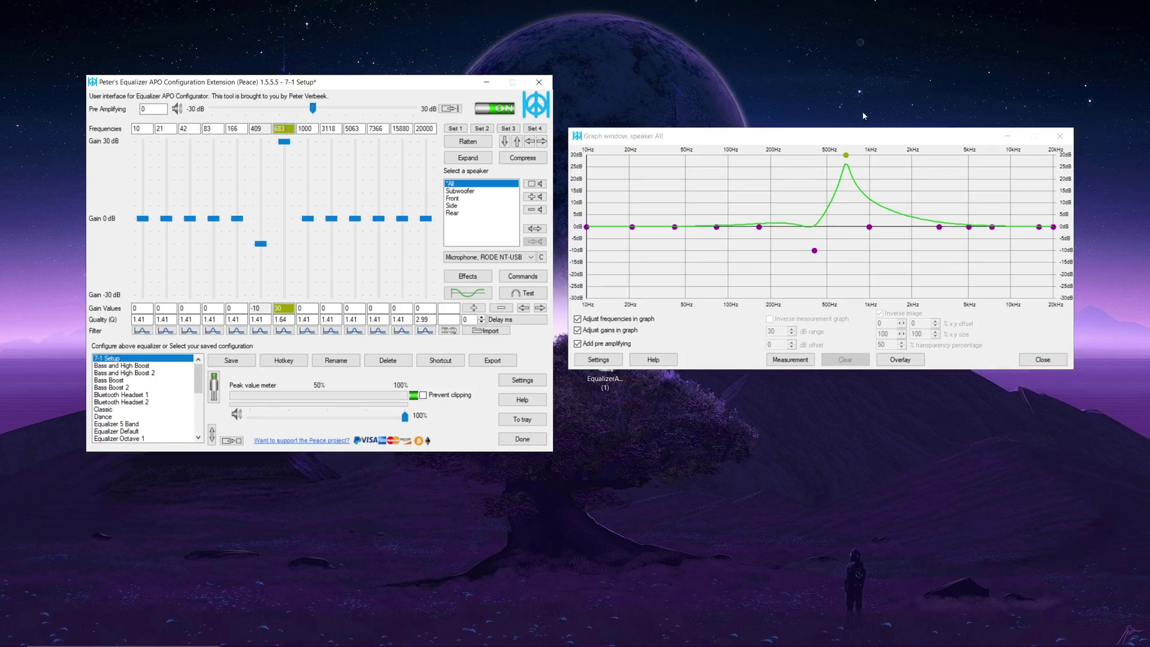
- Turn the 683 Hz +30 dB boost into a -15 dB cut
drag(285, 142, 294, 262)
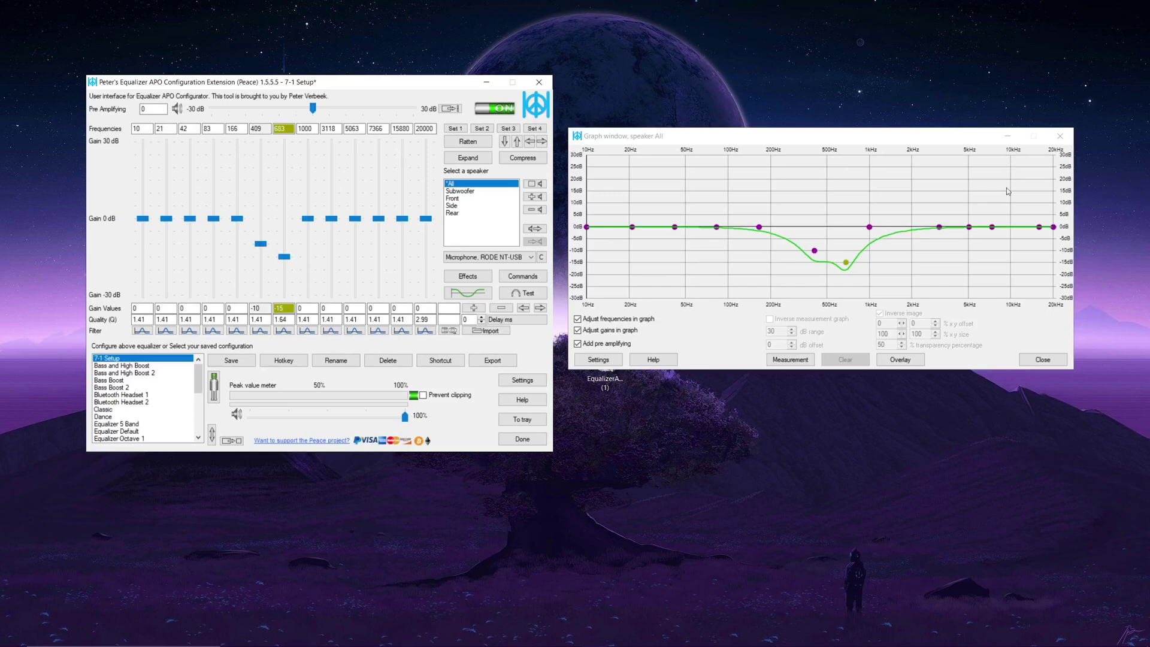
- Boost the 7366 Hz band to exactly 5.0 dB, then start raising the 3118 Hz presence band
click(993, 228)
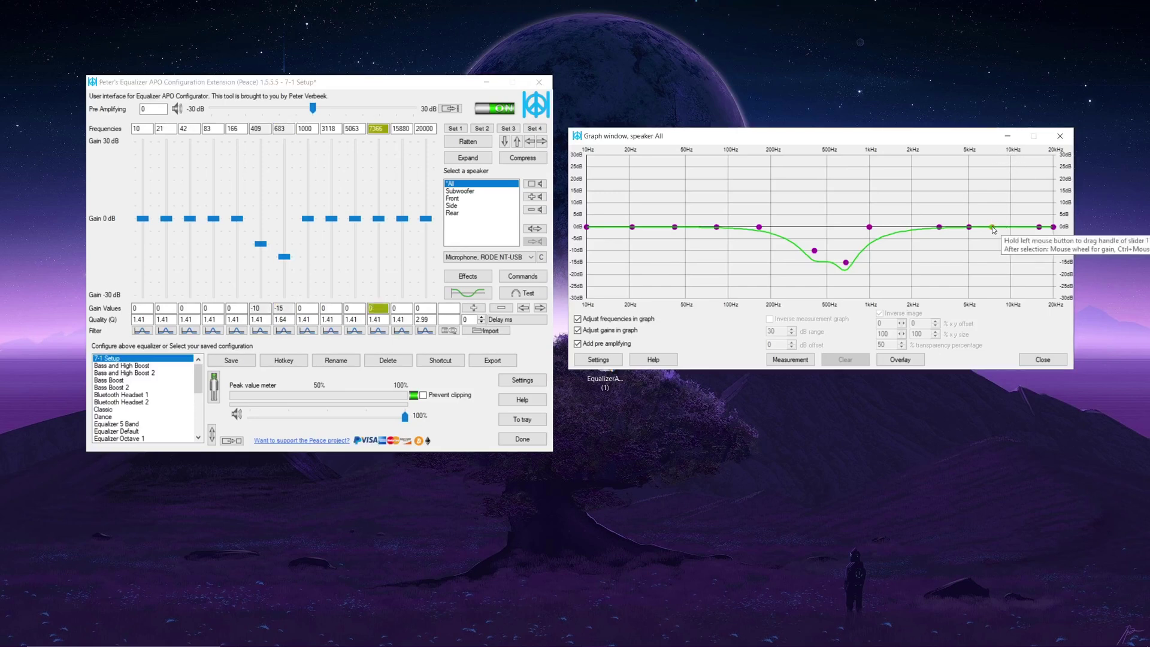
drag(993, 230, 993, 214)
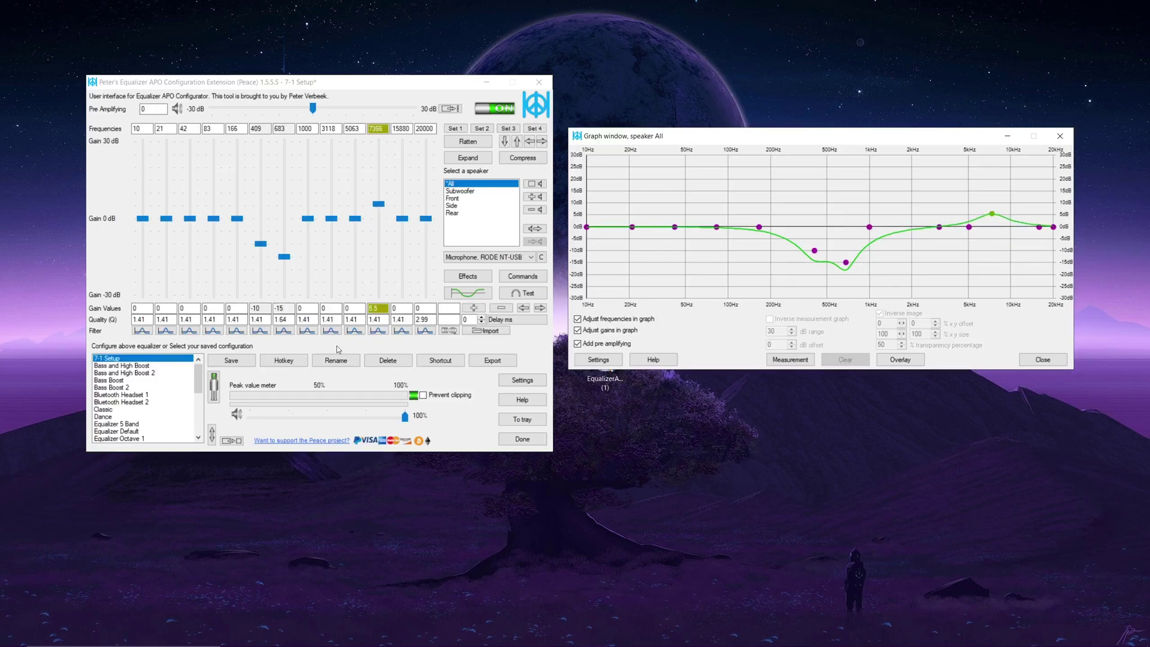
click(397, 333)
text(5.0)
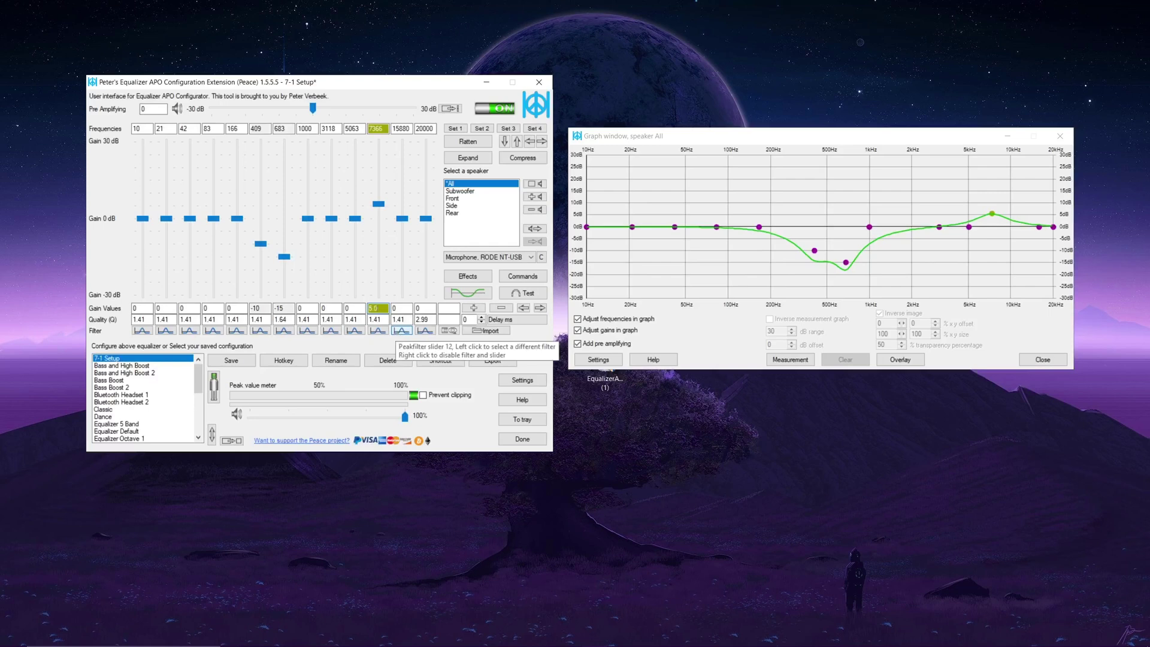
key(Return)
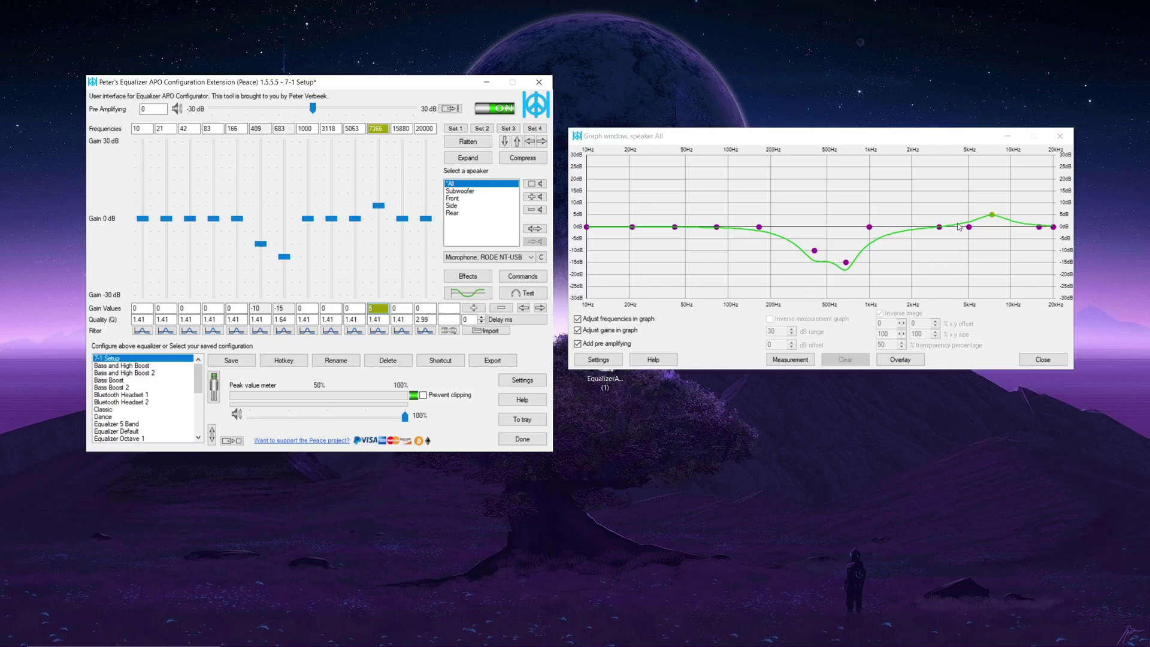
drag(939, 226, 940, 219)
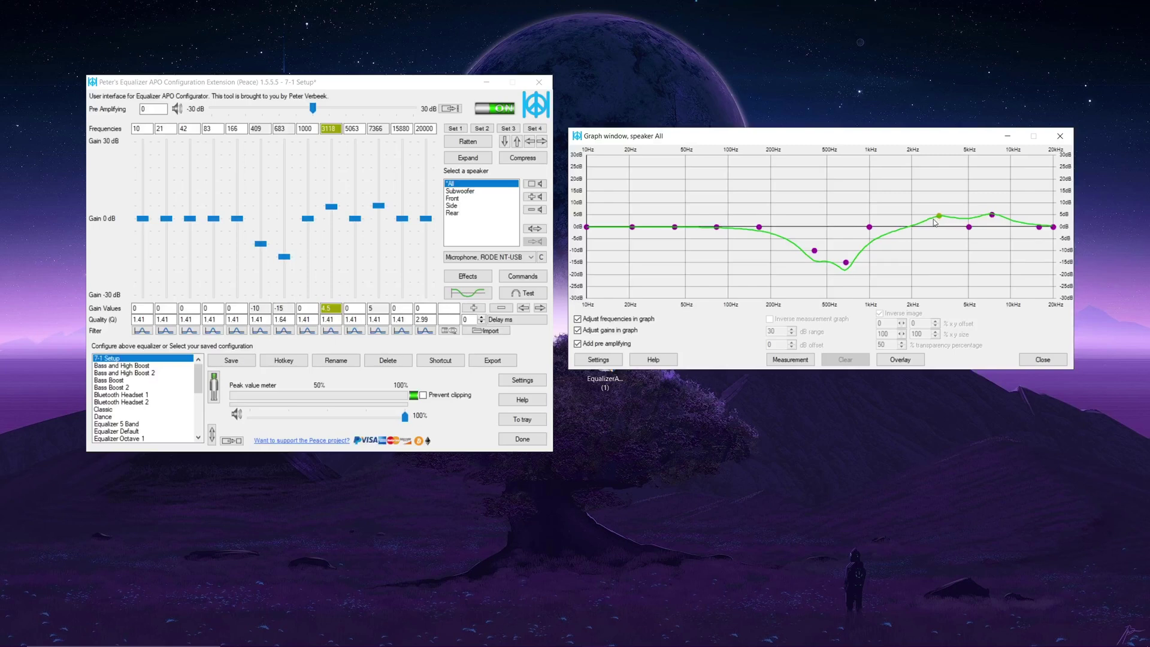
- Settle the presence band at 3205 Hz with about +2 dB, then try a large bass boost
drag(939, 217, 941, 221)
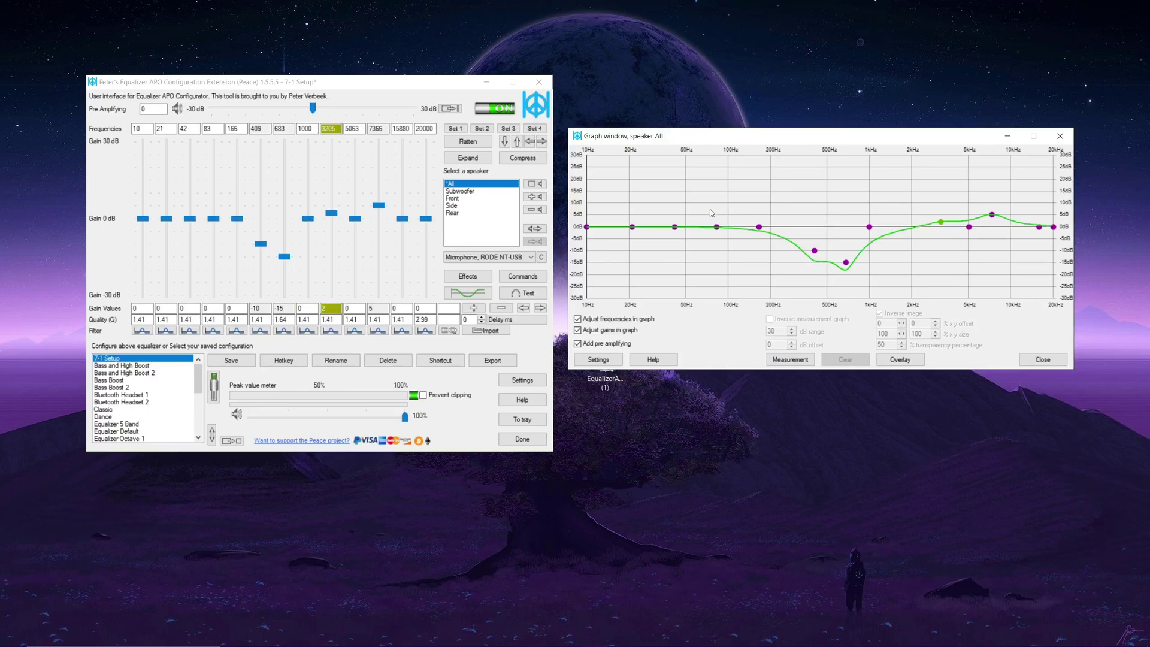
drag(717, 226, 713, 193)
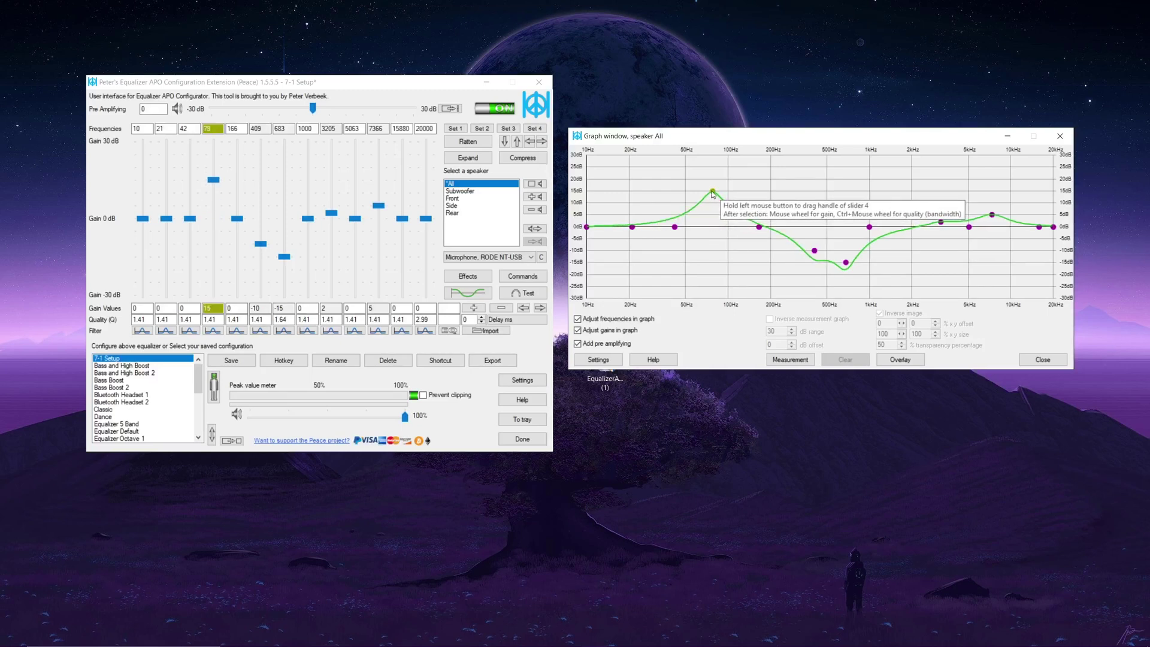
- Test smaller boosts on the 77 Hz bass band, then set it back to a flat 0 dB
drag(713, 193, 712, 227)
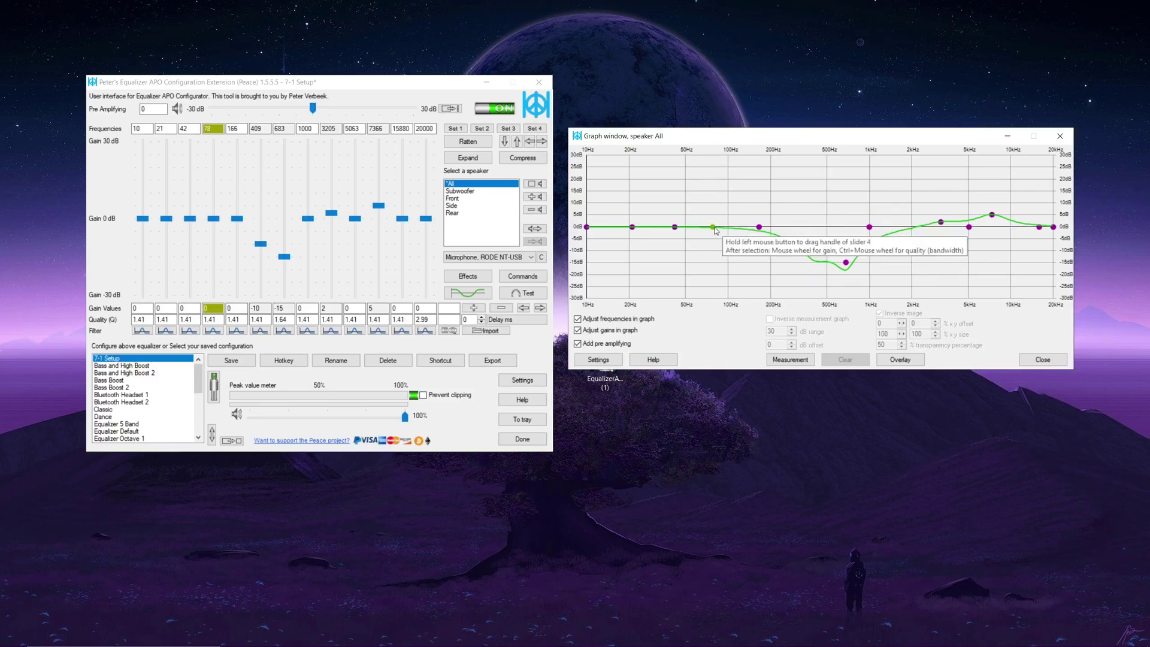
drag(713, 227, 711, 213)
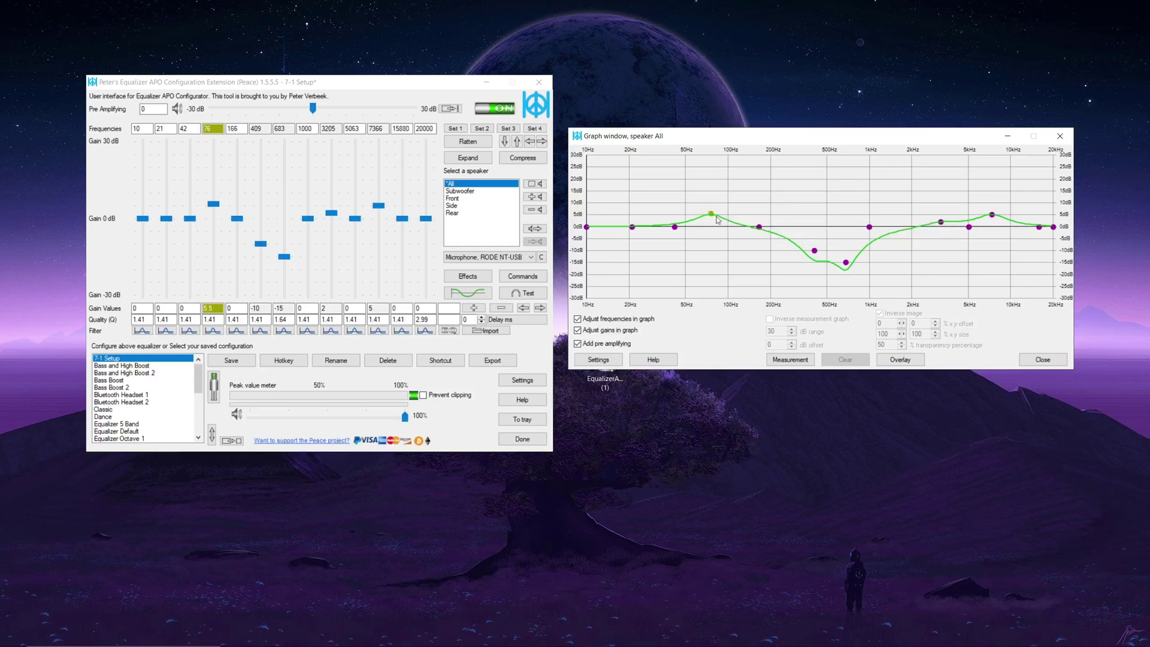
drag(712, 219, 712, 227)
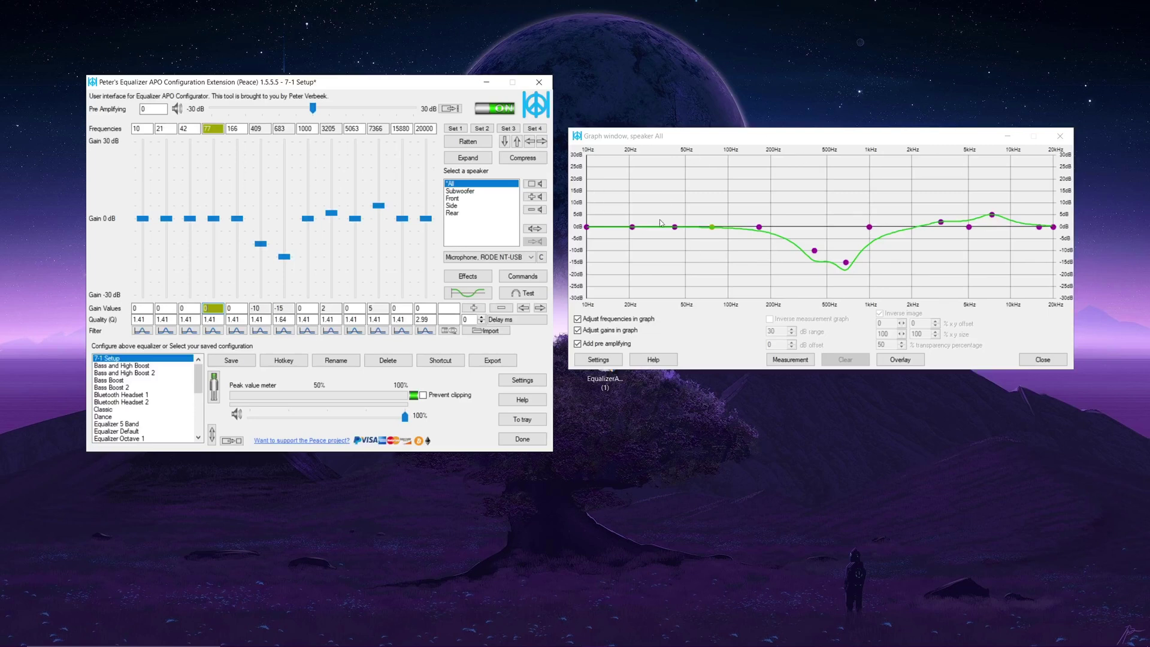
- Turn the equalizer off and back on to compare, then close Peace with it active
key(ctrl+alt+o)
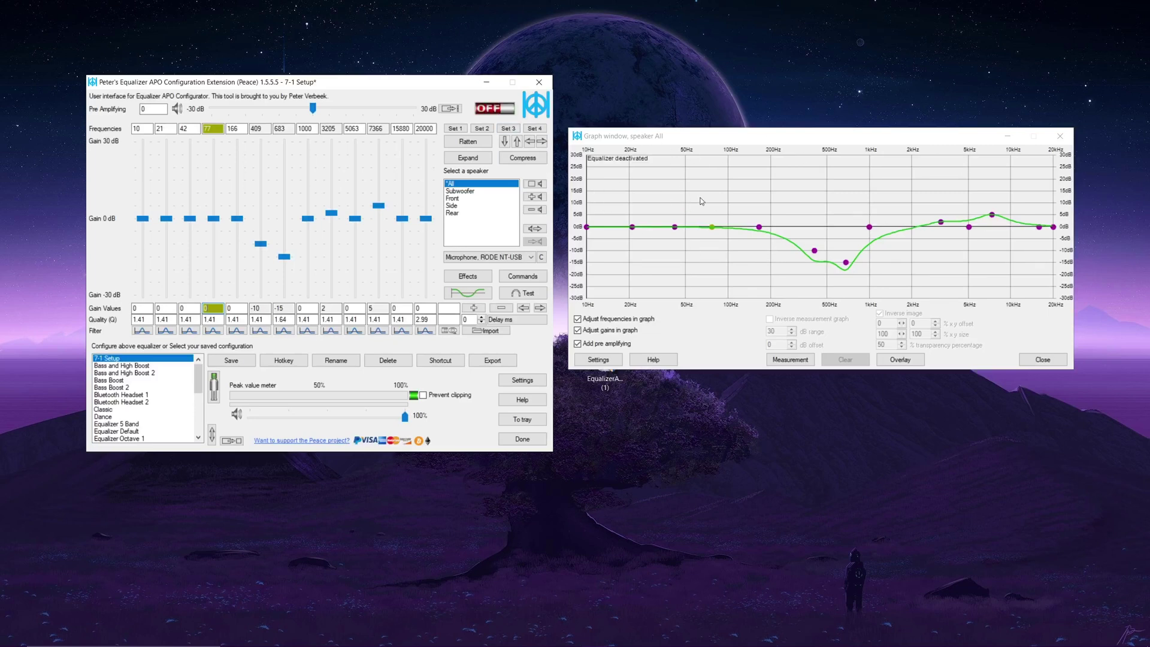
click(504, 109)
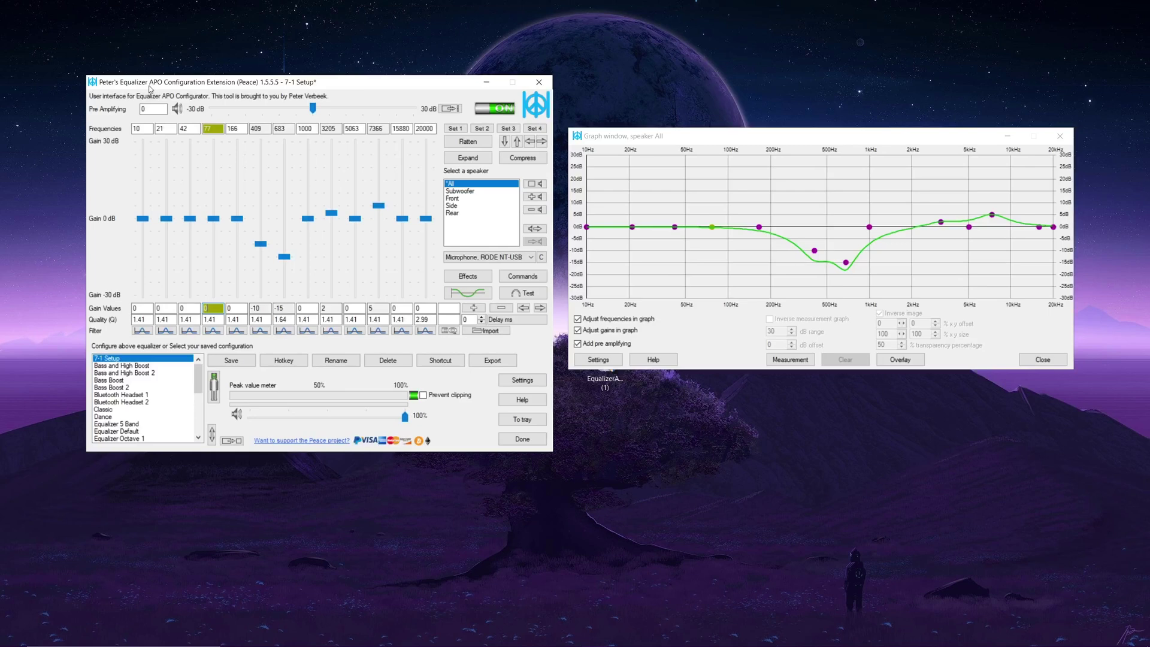
click(537, 82)
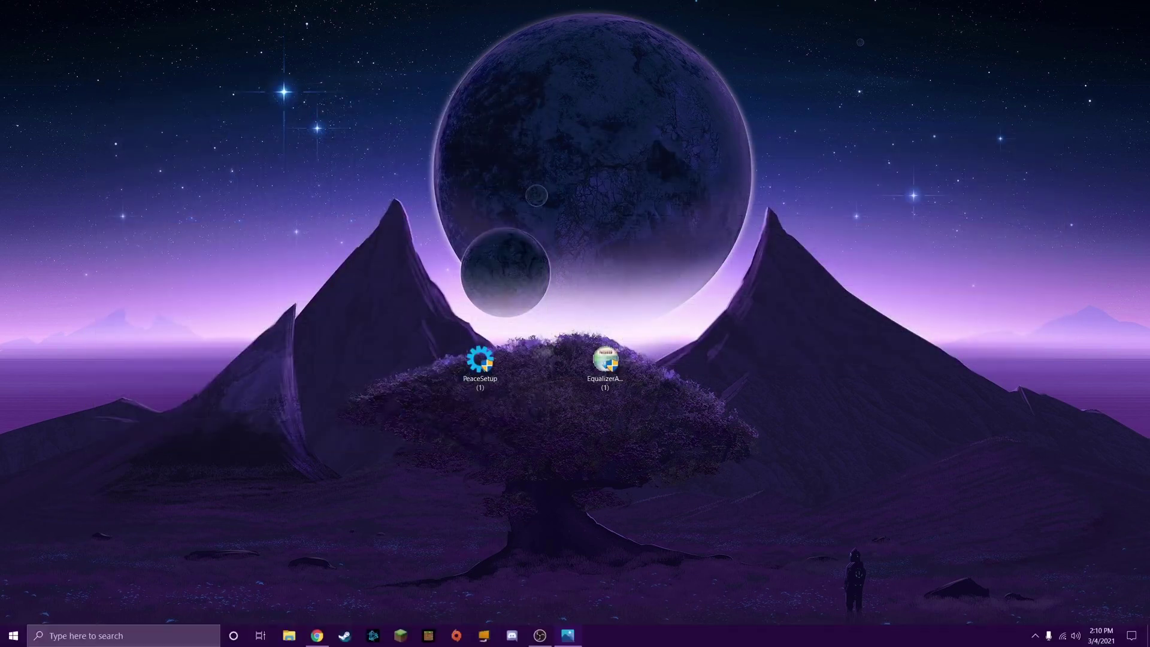
- Move the EqualizerAPO installer icon up beside the PeaceSetup icon on the desktop
click(1034, 636)
click(950, 578)
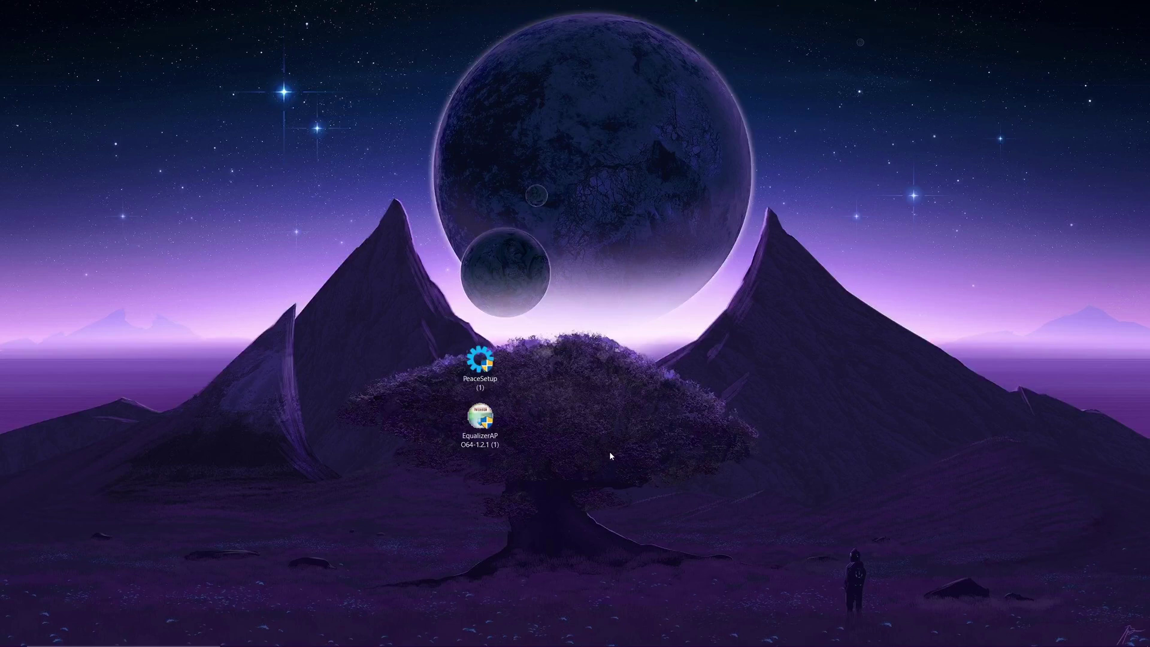
drag(479, 417, 521, 359)
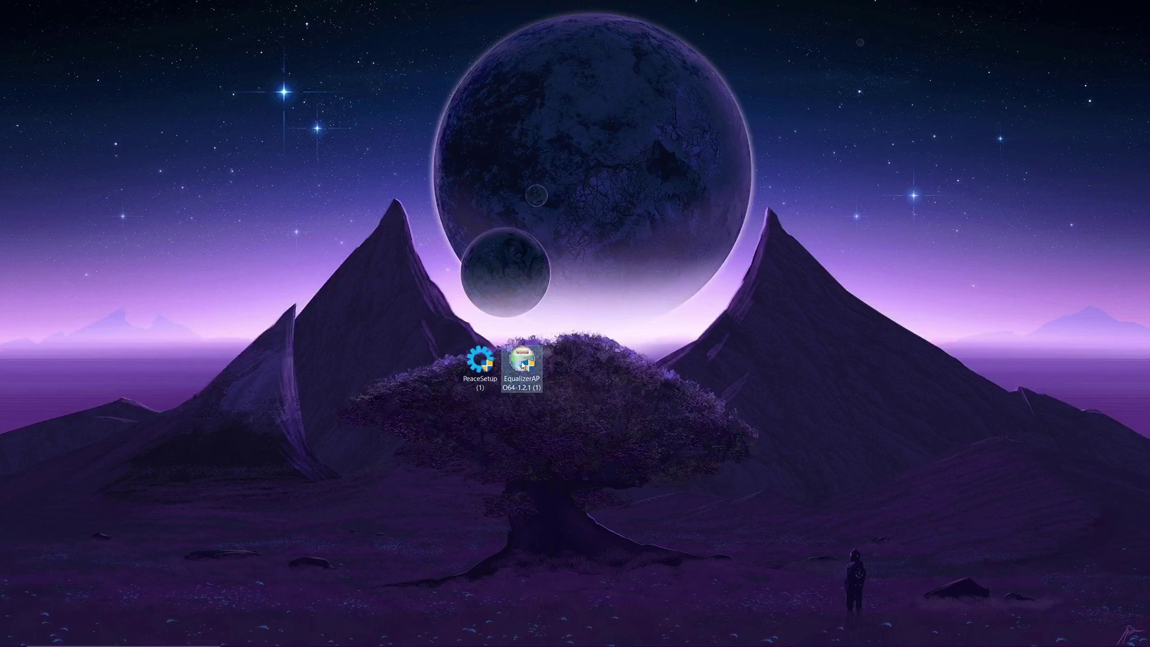
mouse_move(521, 360)
mouse_down()
mouse_move(479, 422)
mouse_move(509, 413)
mouse_move(455, 359)
mouse_move(443, 363)
mouse_move(500, 367)
mouse_up()
click(500, 367)
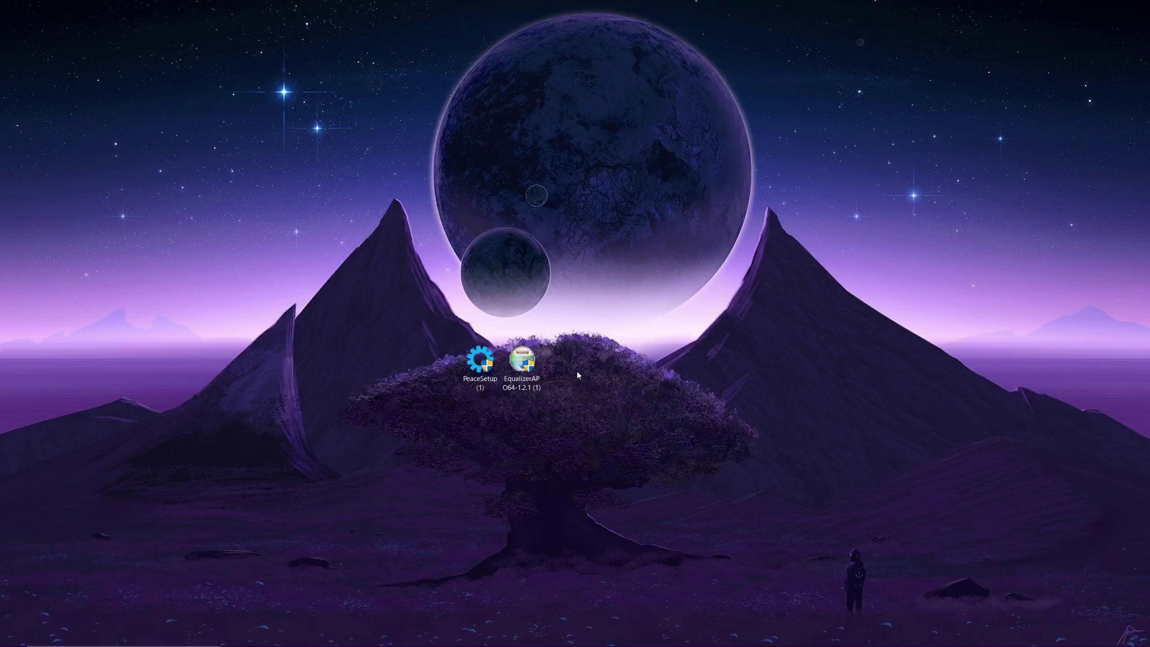
- Shift the EqualizerAPO icon about 140 px right, away from PeaceSetup
mouse_move(670, 646)
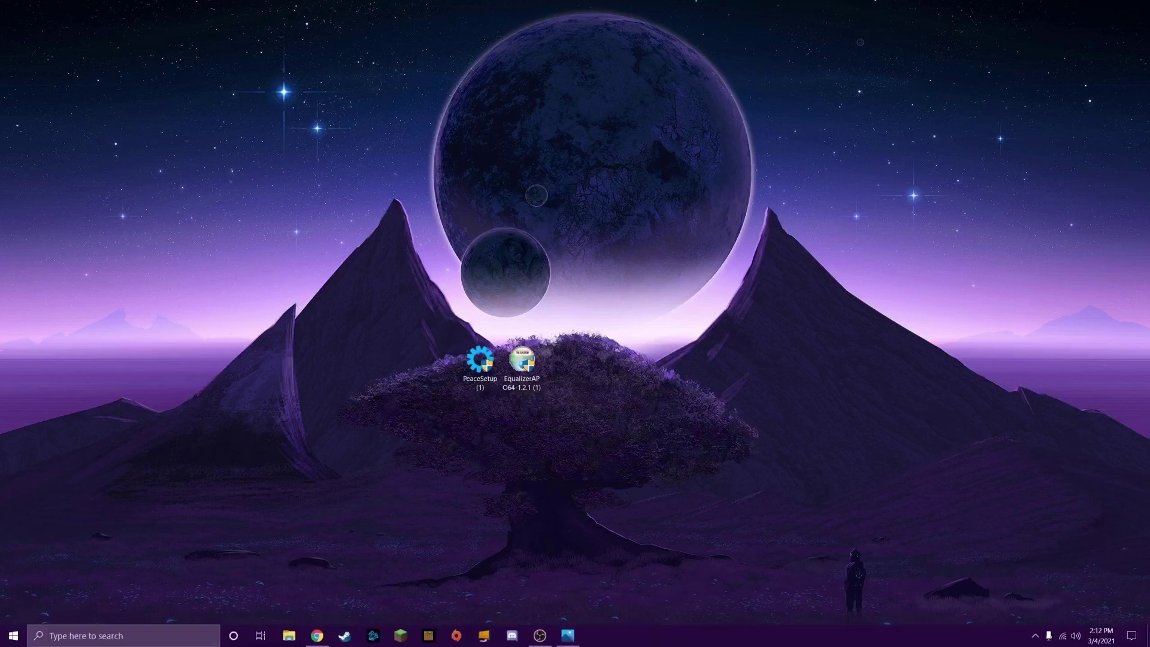
click(1035, 636)
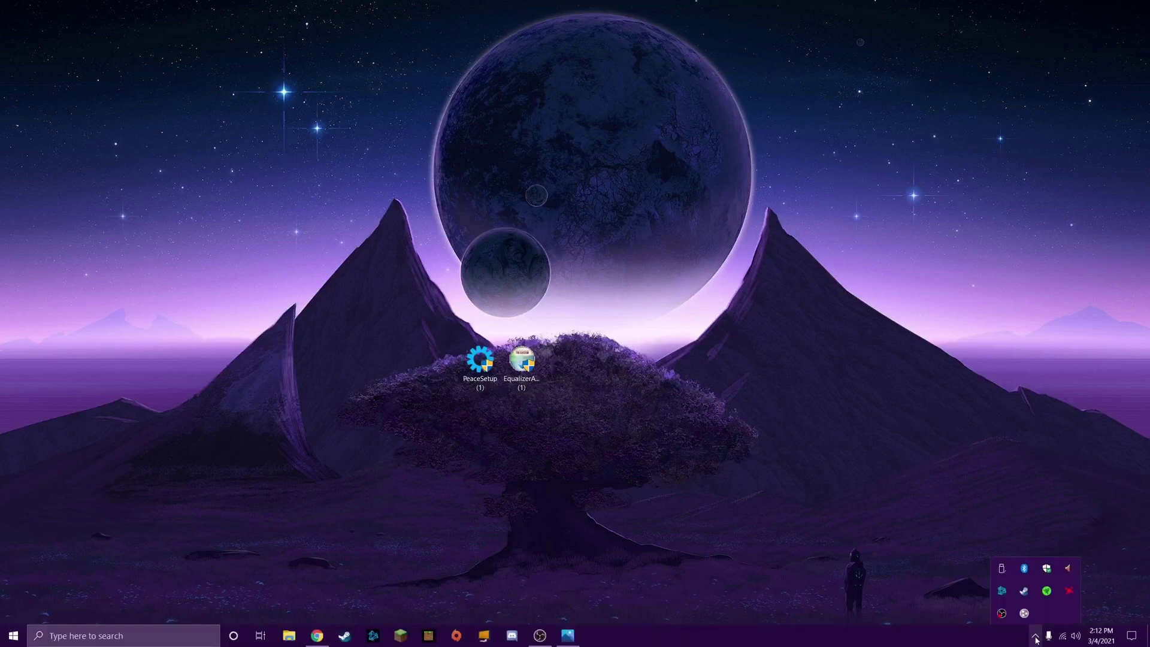
click(680, 588)
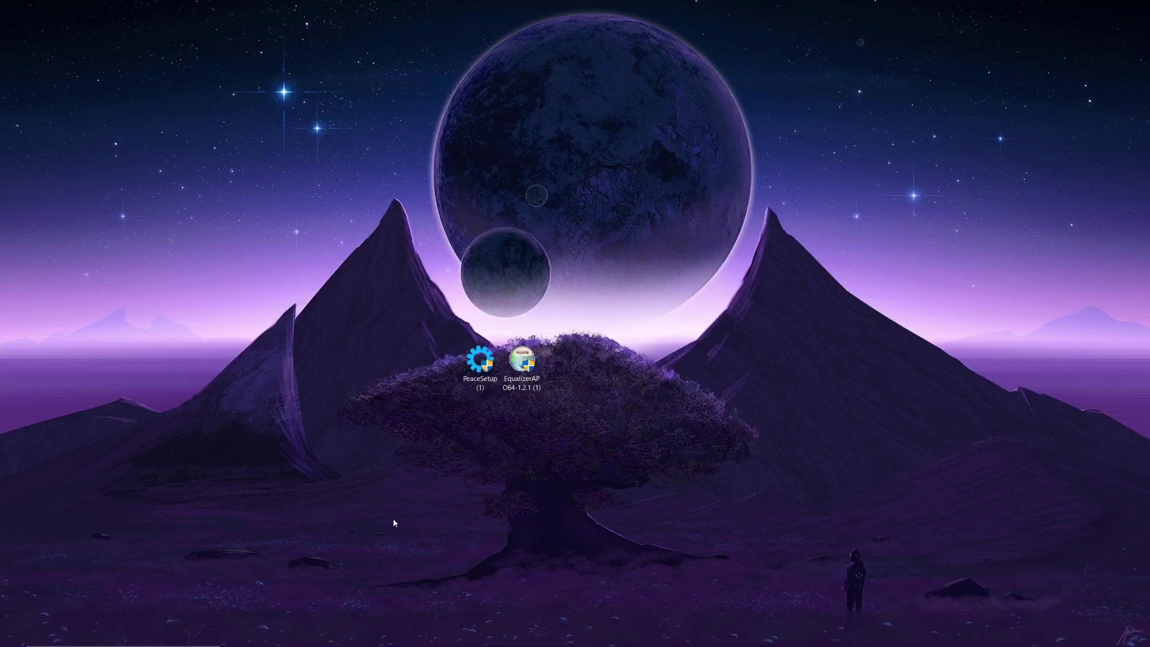
drag(522, 362, 605, 362)
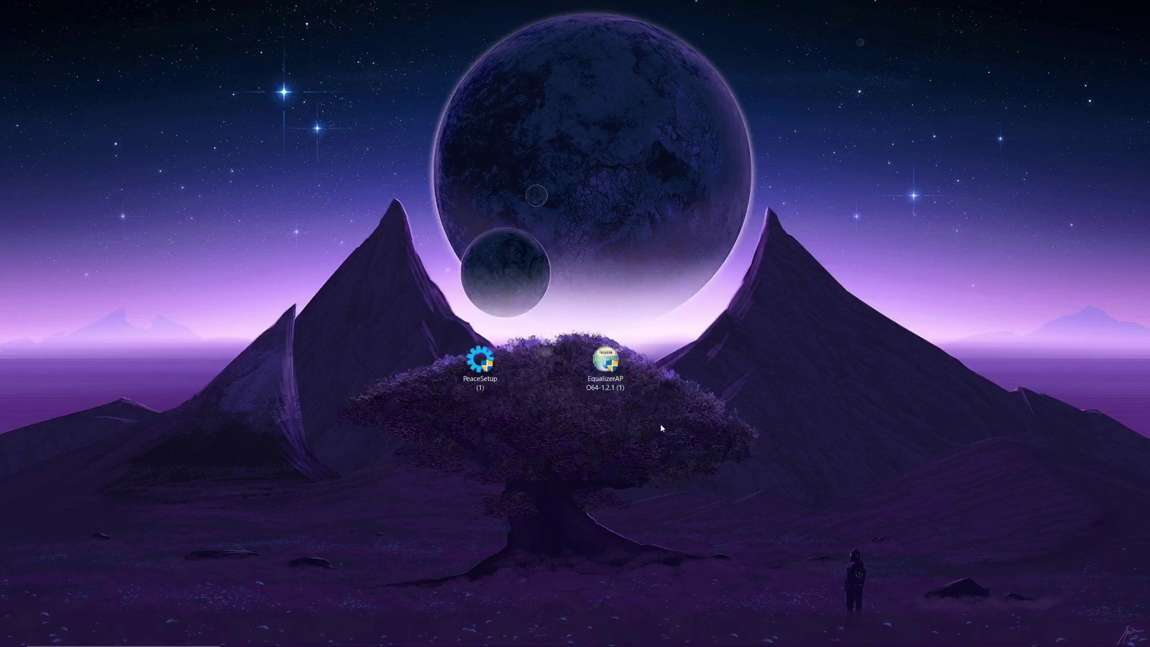